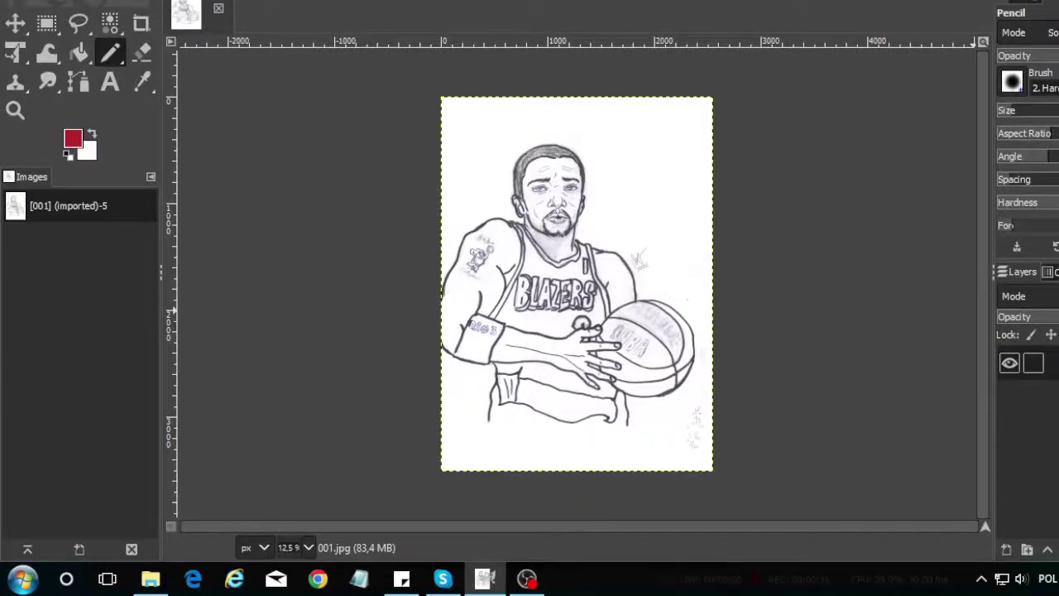
Add an alpha channel to the scanned drawing layer, then reach the Colors menu from the keyboard.
right_click(1034, 363)
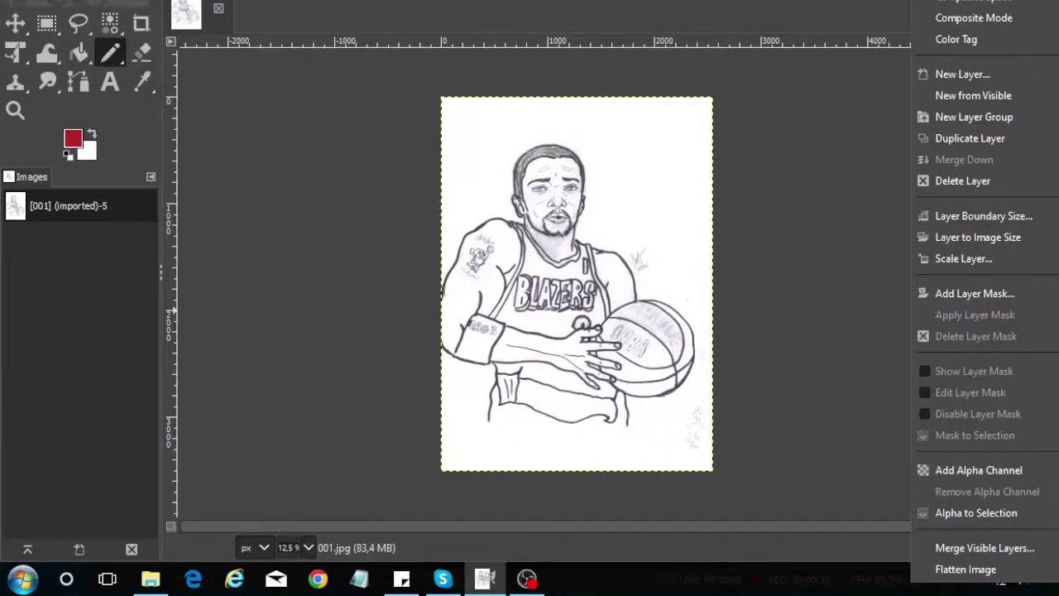
click(985, 468)
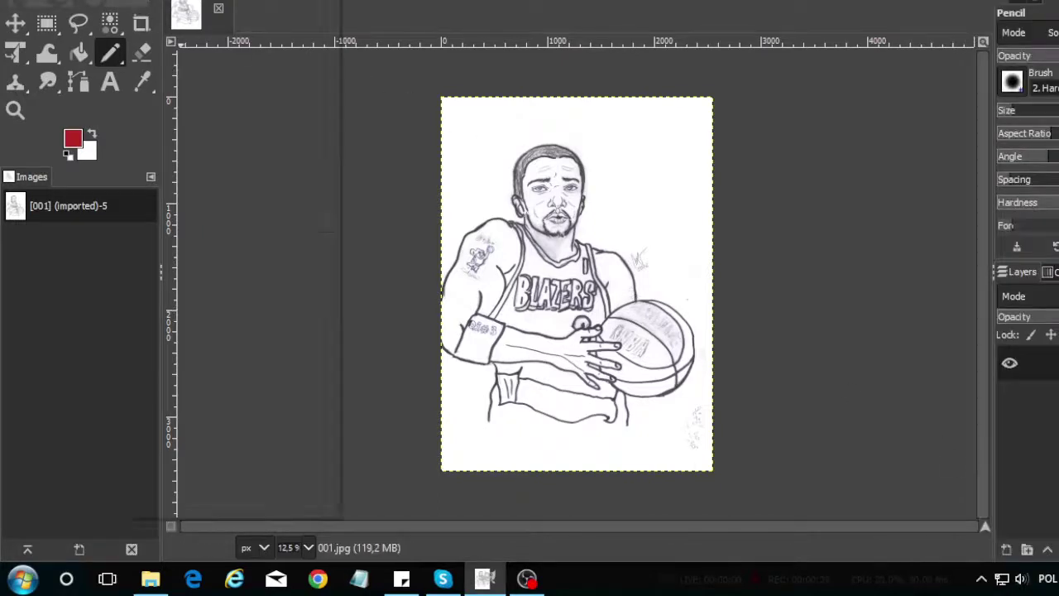
key(alt+i)
key(Right)
key(Escape)
key(alt+v)
key(Left)
key(Escape)
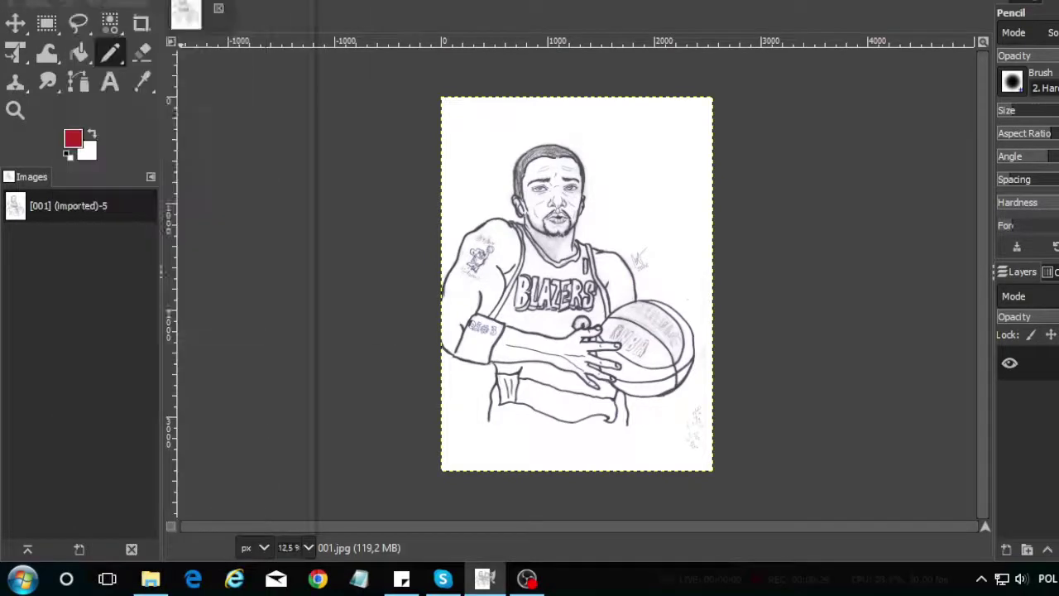
key(alt+c)
Apply a Threshold with the low cutoff near 206 so the sketch becomes bold black lines.
click(245, 443)
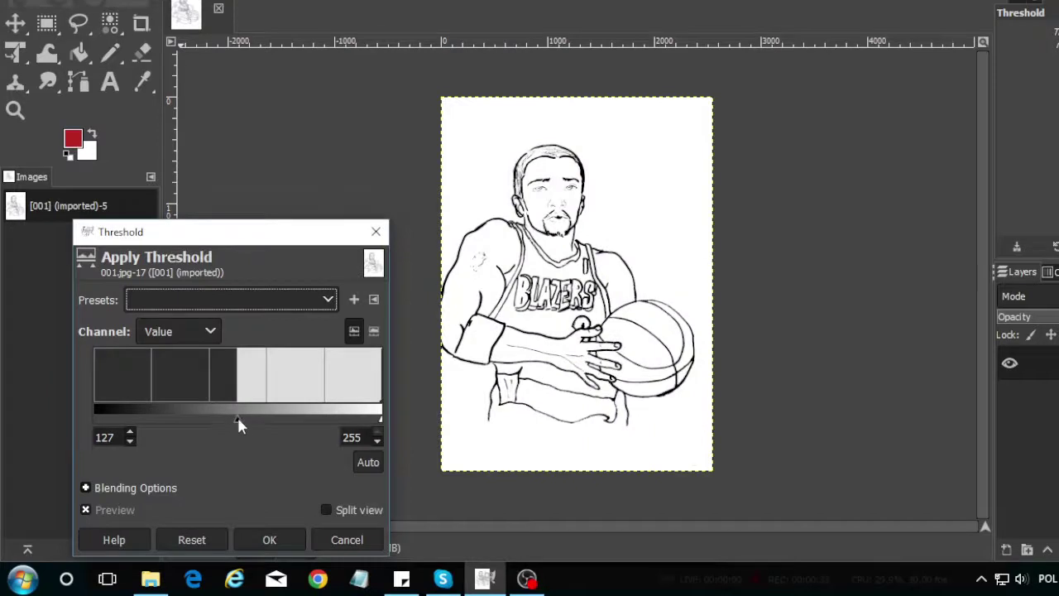
drag(236, 420, 342, 423)
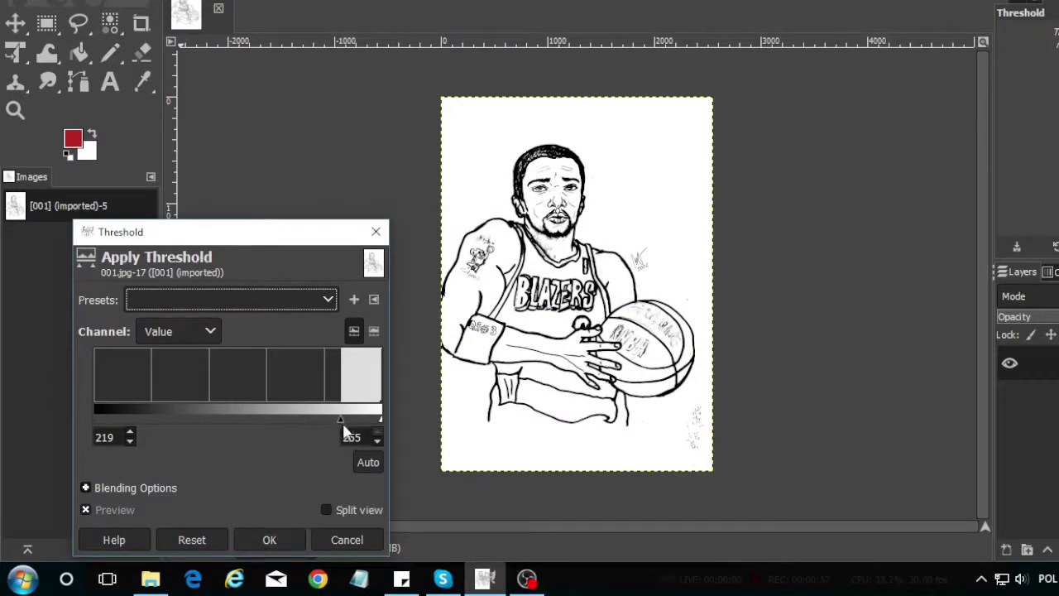
drag(340, 419, 323, 424)
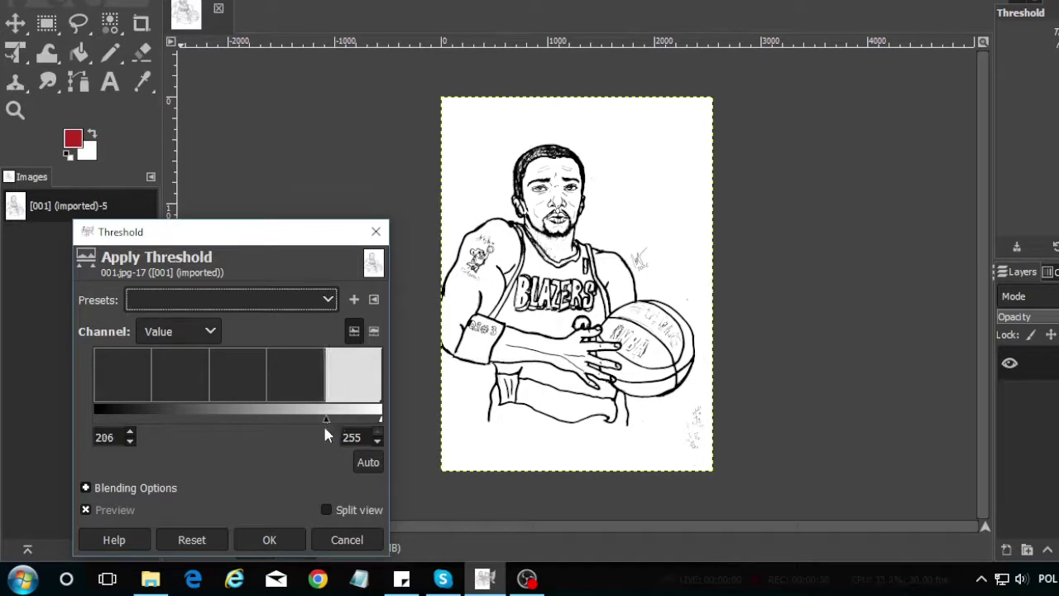
click(270, 542)
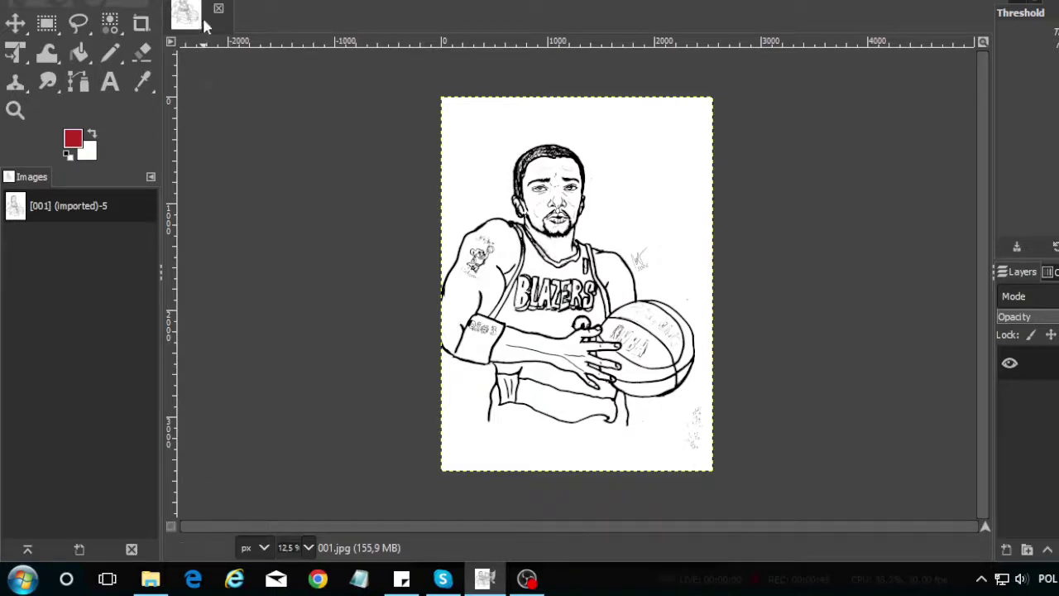
Select all the white paper by colour and cut it out to transparency.
click(112, 24)
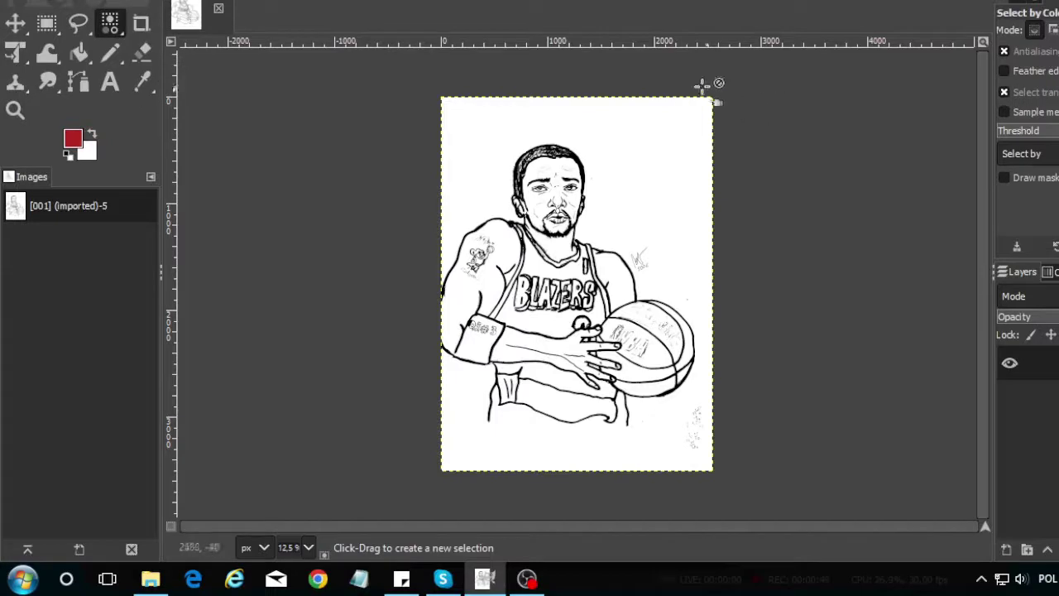
click(648, 236)
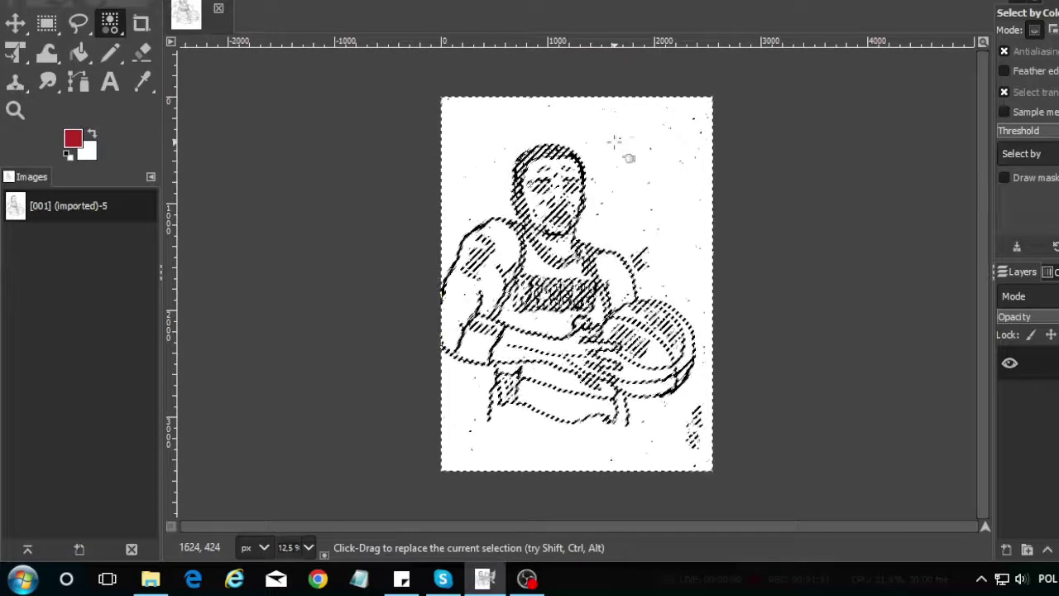
key(ctrl)
key(ctrl+x)
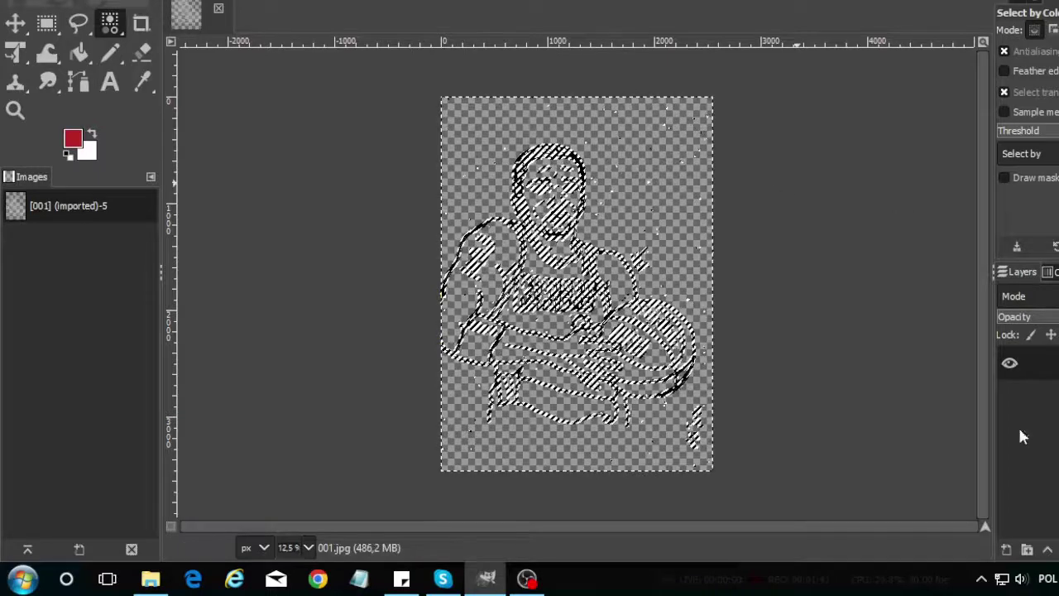
Add a new transparent layer, reactivate the line-art layer and clear the selection.
click(1009, 547)
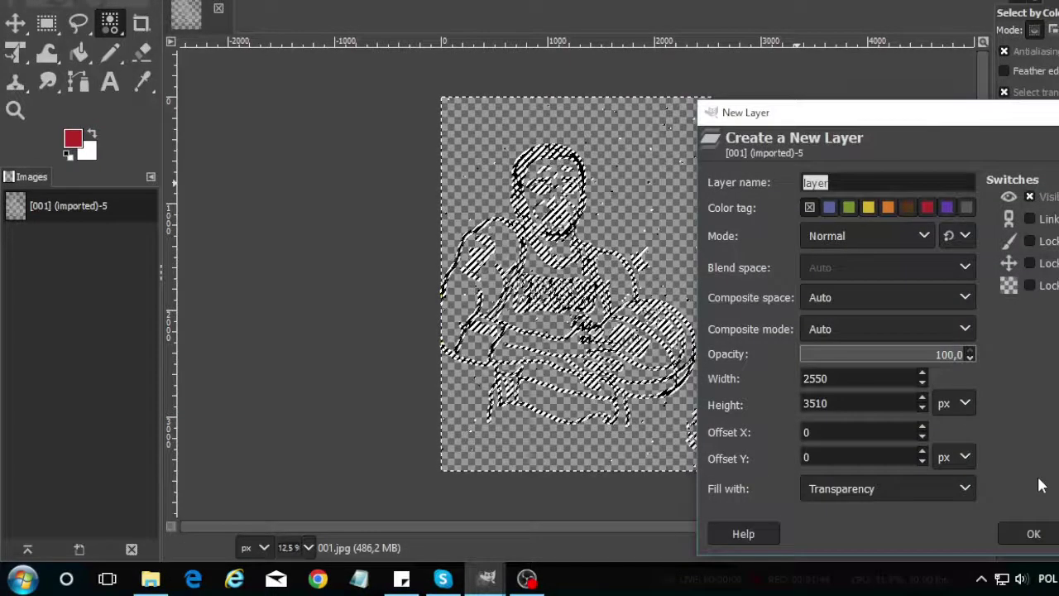
click(1025, 537)
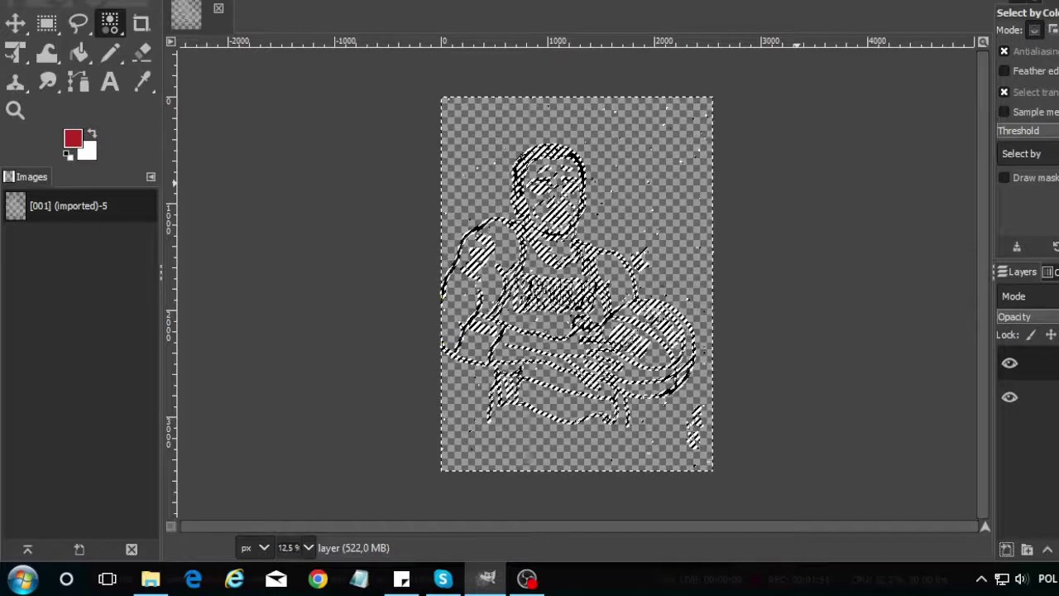
click(1034, 398)
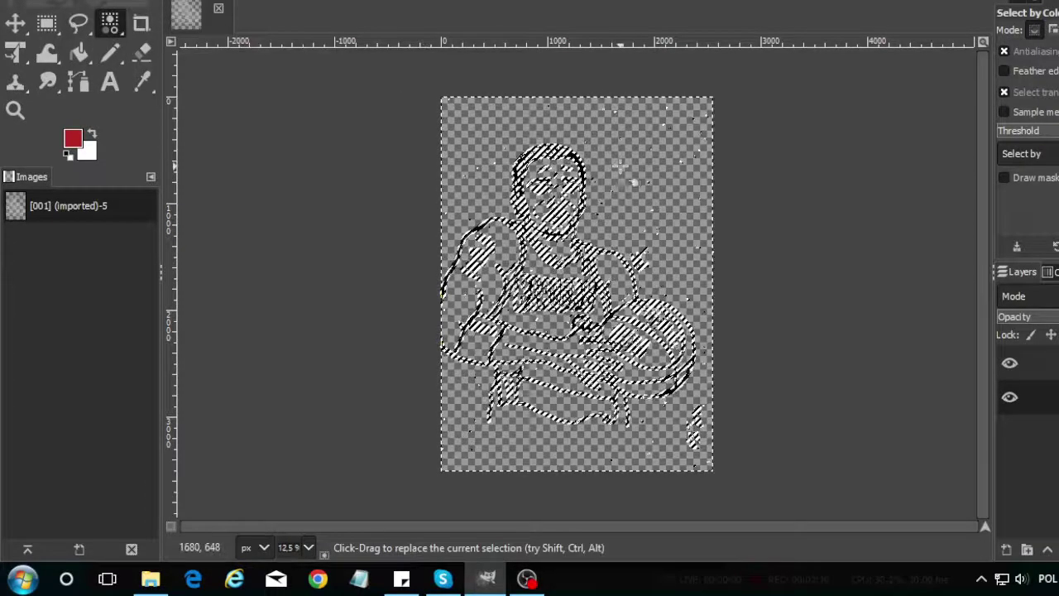
key(ctrl+shift+a)
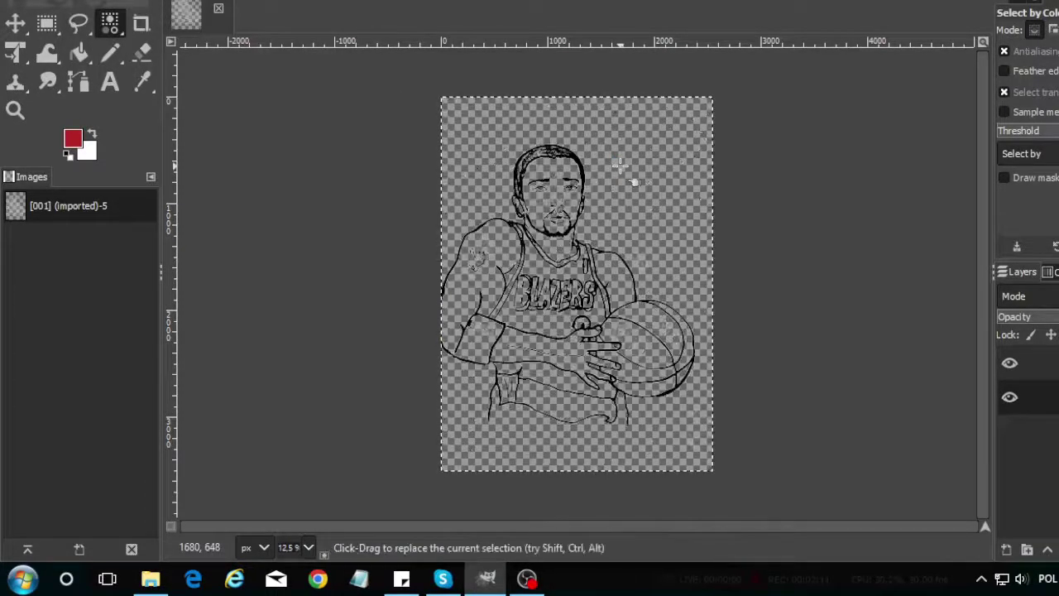
click(15, 109)
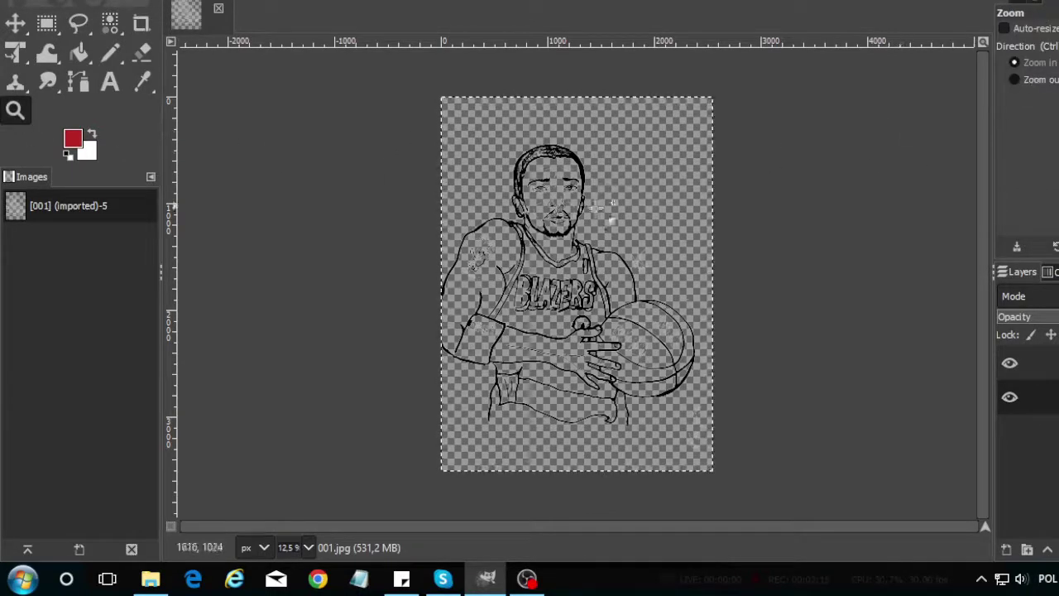
Zoom in on the mouth and set the foreground colour to red c83d39.
click(561, 222)
click(560, 221)
click(560, 221)
click(561, 222)
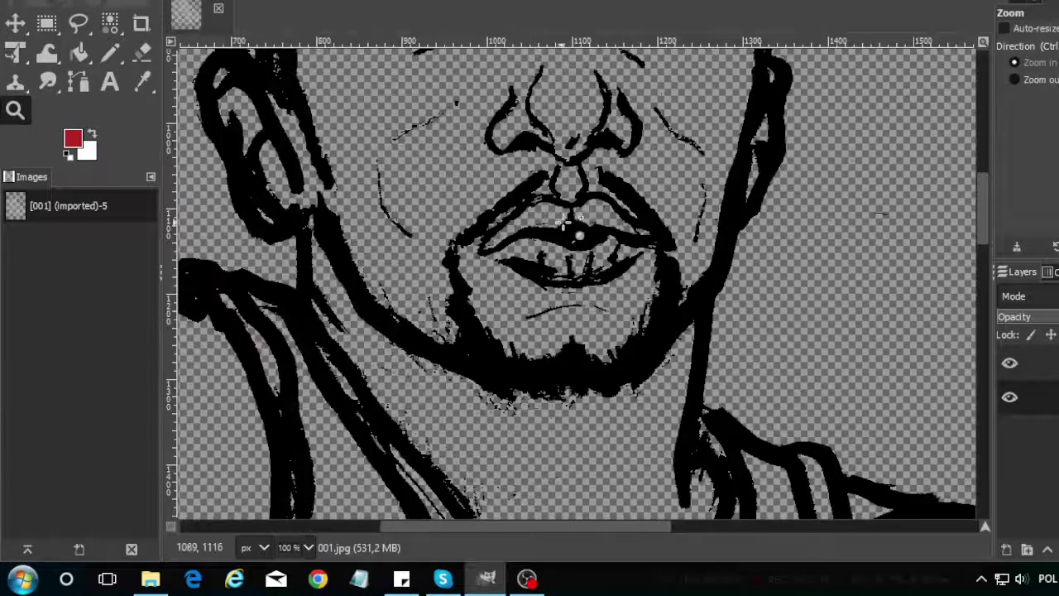
click(72, 143)
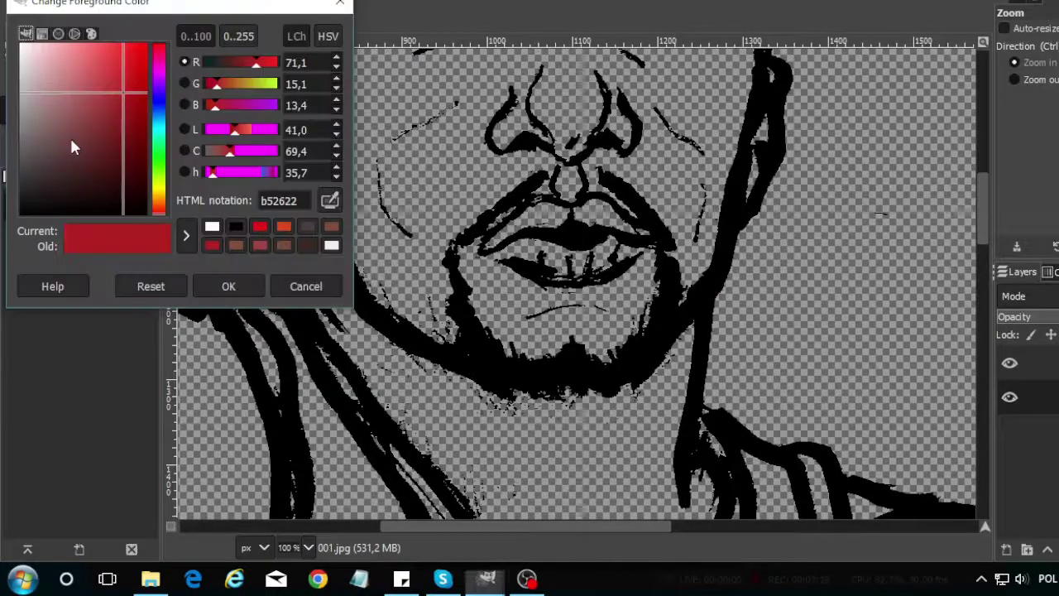
click(127, 95)
drag(127, 96, 122, 80)
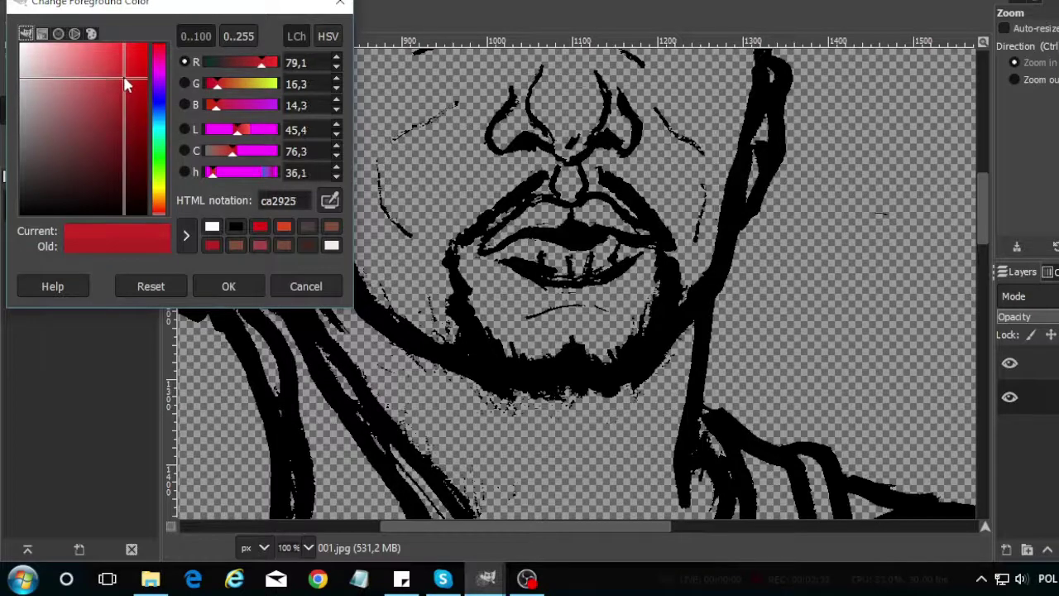
drag(121, 80, 111, 80)
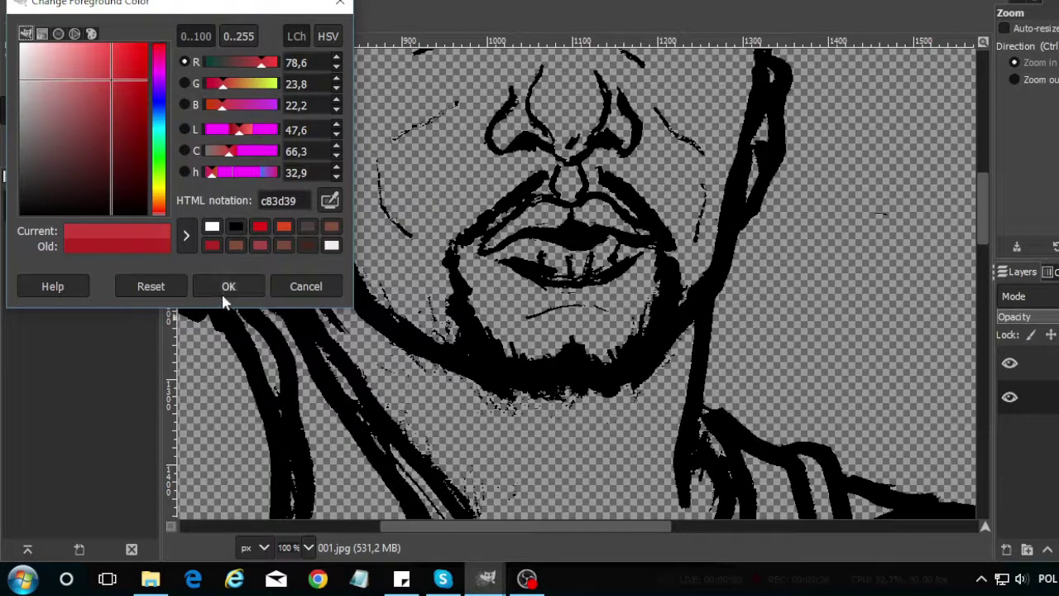
click(222, 293)
Paint over the lips in red with the Pencil tool.
click(110, 52)
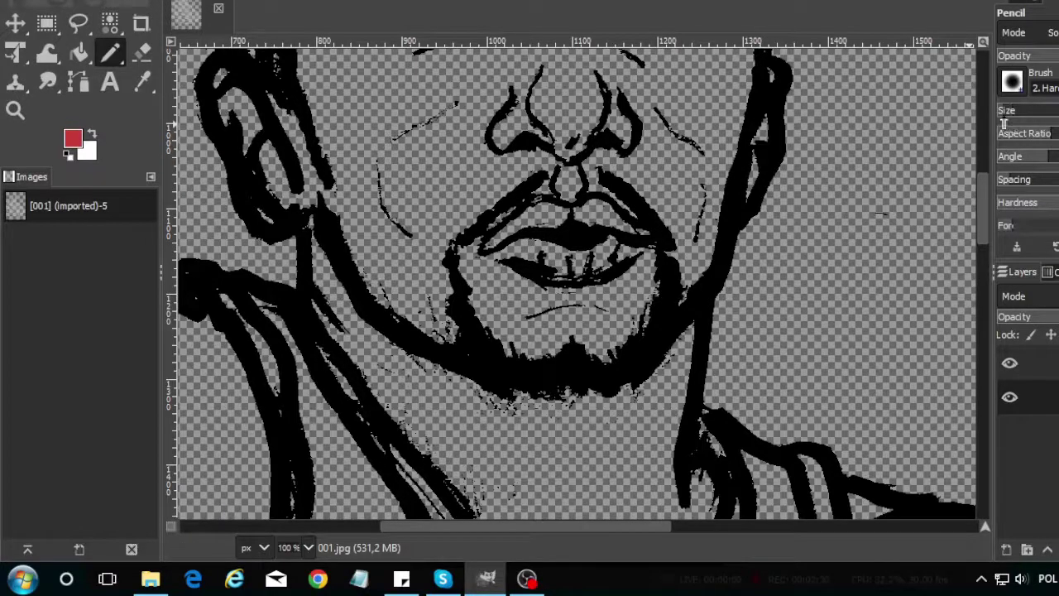
mouse_move(492, 242)
mouse_down()
mouse_move(589, 212)
mouse_move(611, 222)
mouse_move(577, 211)
mouse_move(513, 256)
mouse_move(548, 243)
mouse_move(588, 261)
mouse_move(625, 239)
mouse_move(604, 277)
mouse_up()
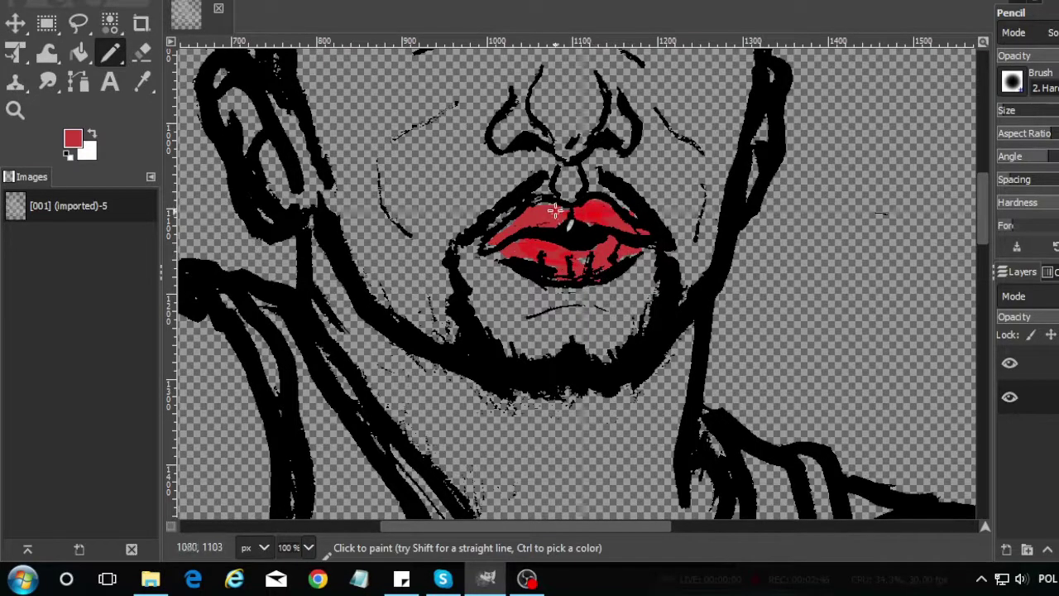
scroll(443, 332, up, 5)
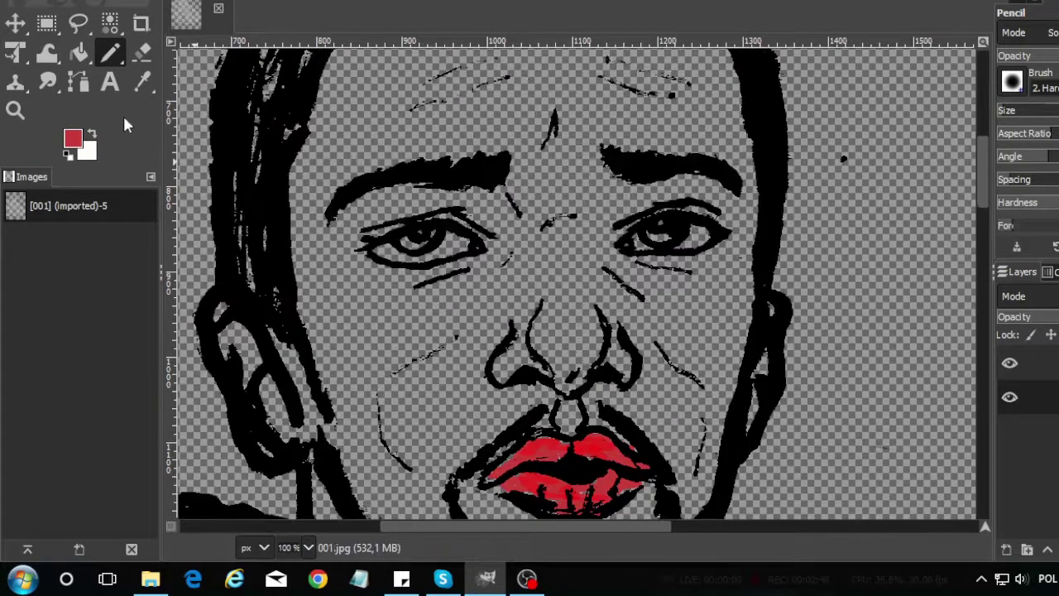
Choose dark brown and pencil it over both irises.
click(73, 139)
click(88, 158)
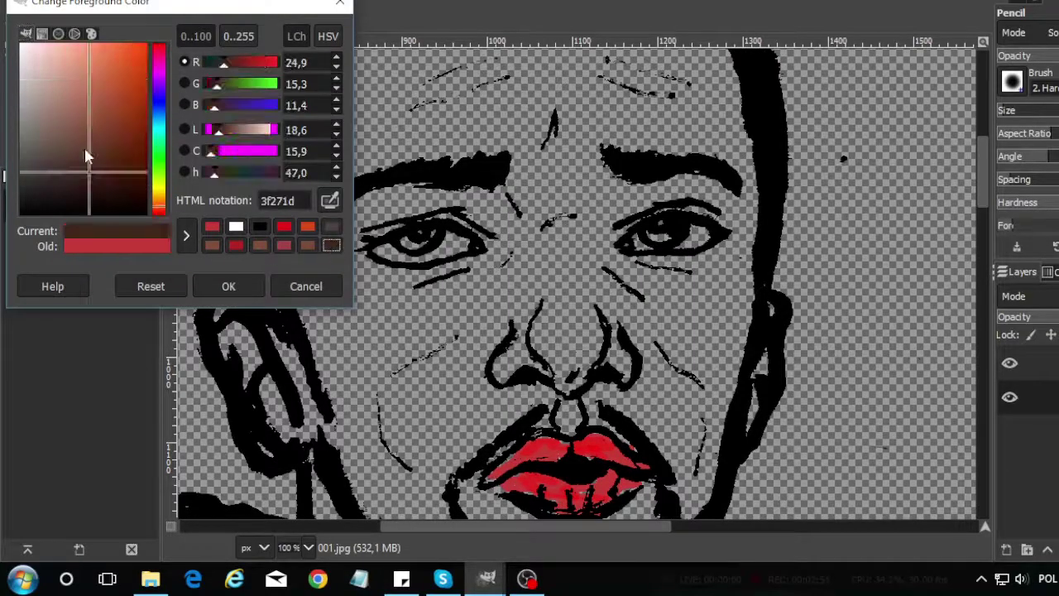
click(99, 184)
click(221, 283)
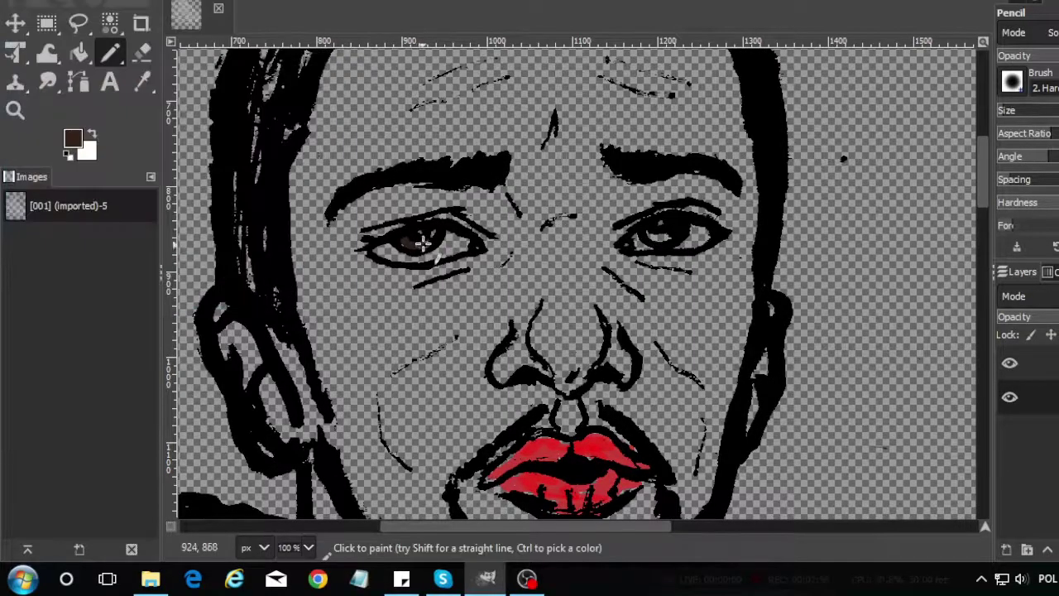
drag(411, 247, 423, 240)
drag(654, 236, 652, 239)
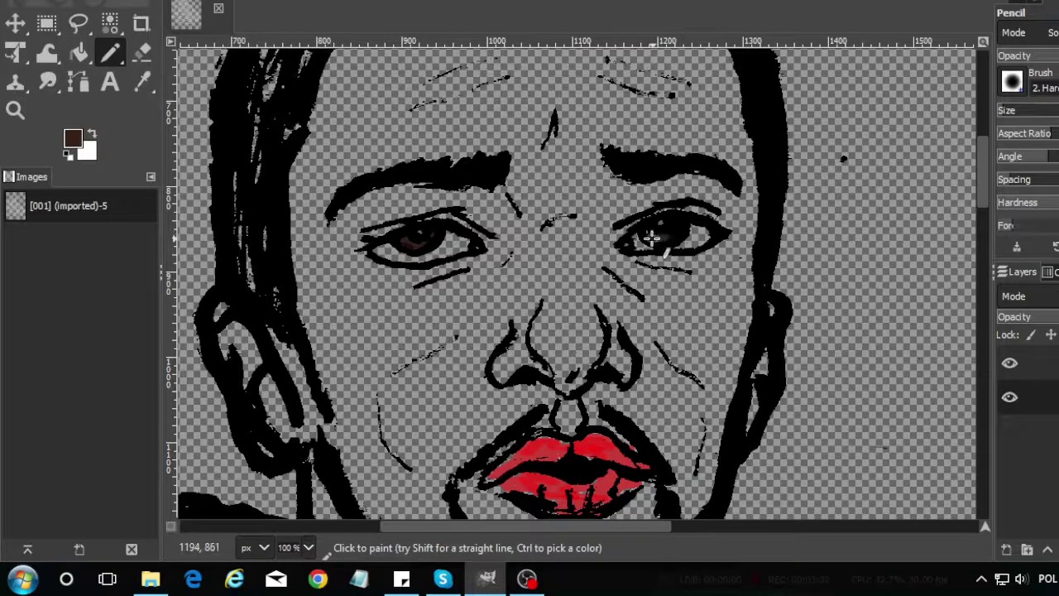
Start choosing a lighter brown for the skin in the colour chooser.
scroll(641, 337, down, 3)
click(73, 138)
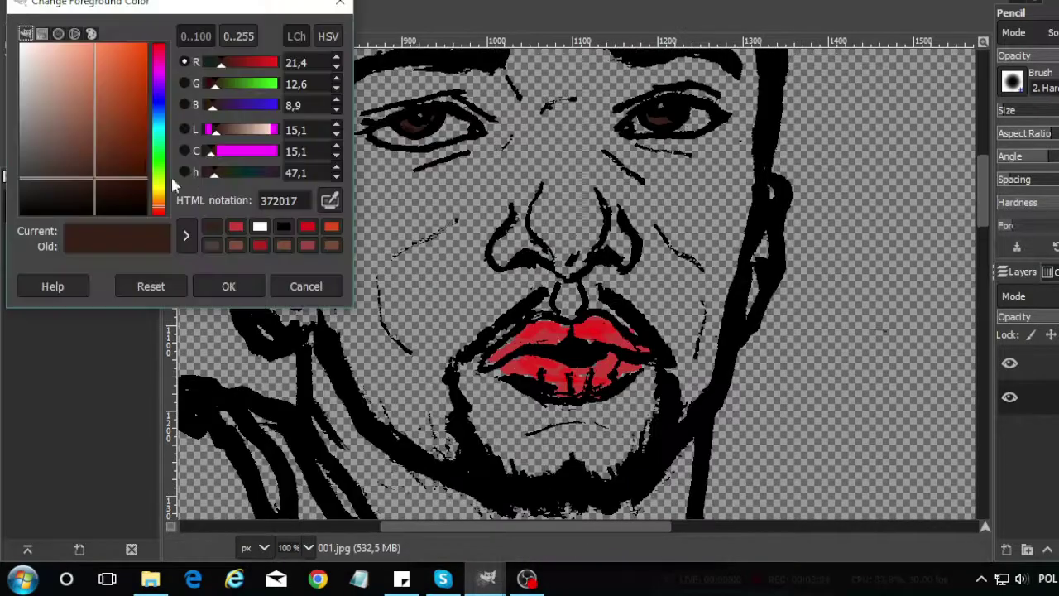
drag(139, 206, 89, 129)
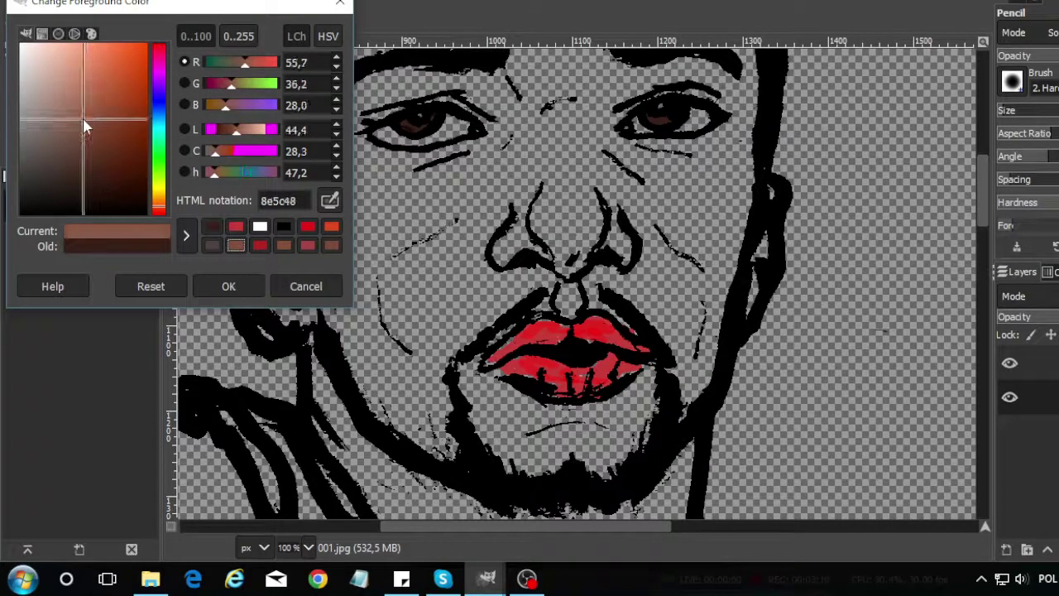
Confirm the lighter brown and bucket-fill the face and chin under the lips.
click(211, 286)
key(shift+b)
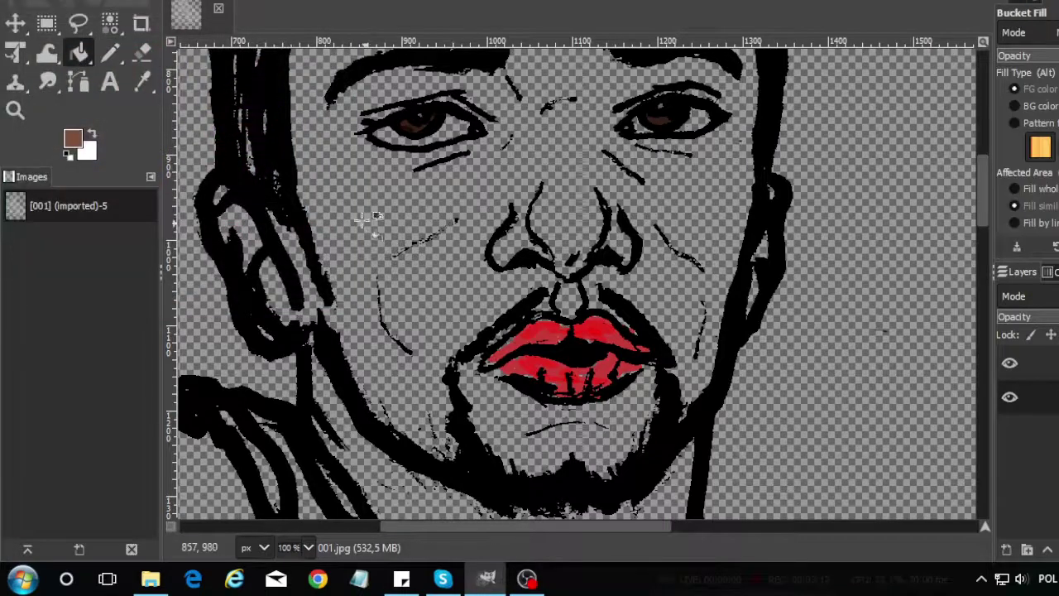
click(569, 225)
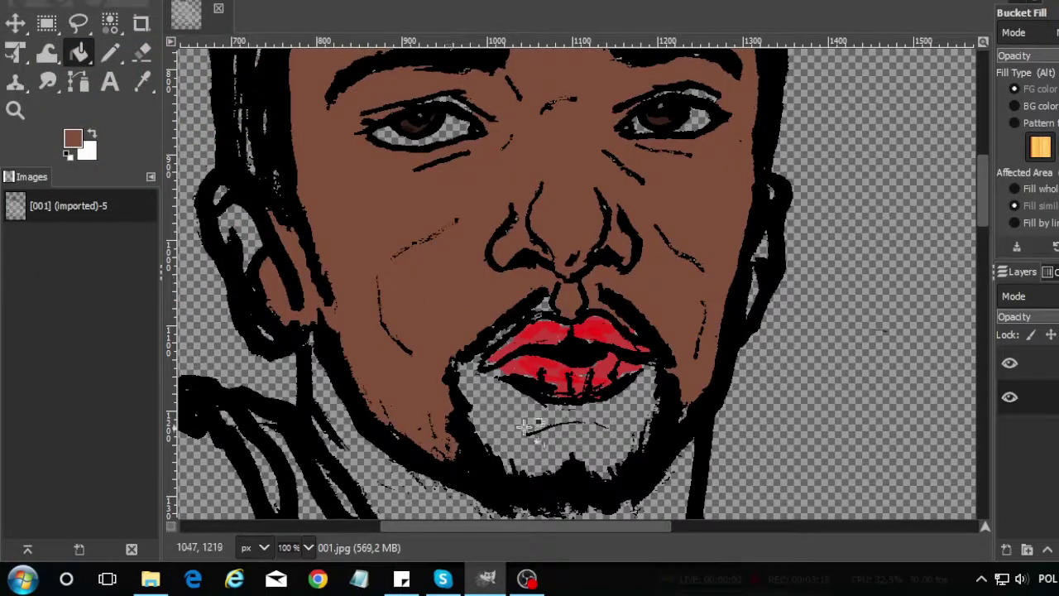
click(524, 427)
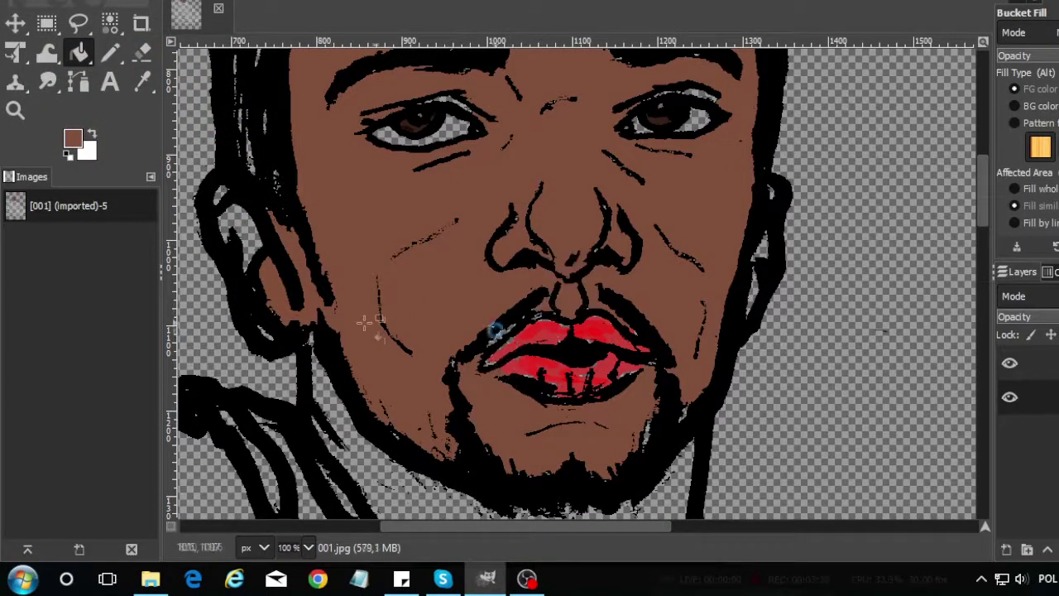
Zoom in on the lips, try pencilling brown at the lip edge, then undo it.
click(15, 110)
click(493, 344)
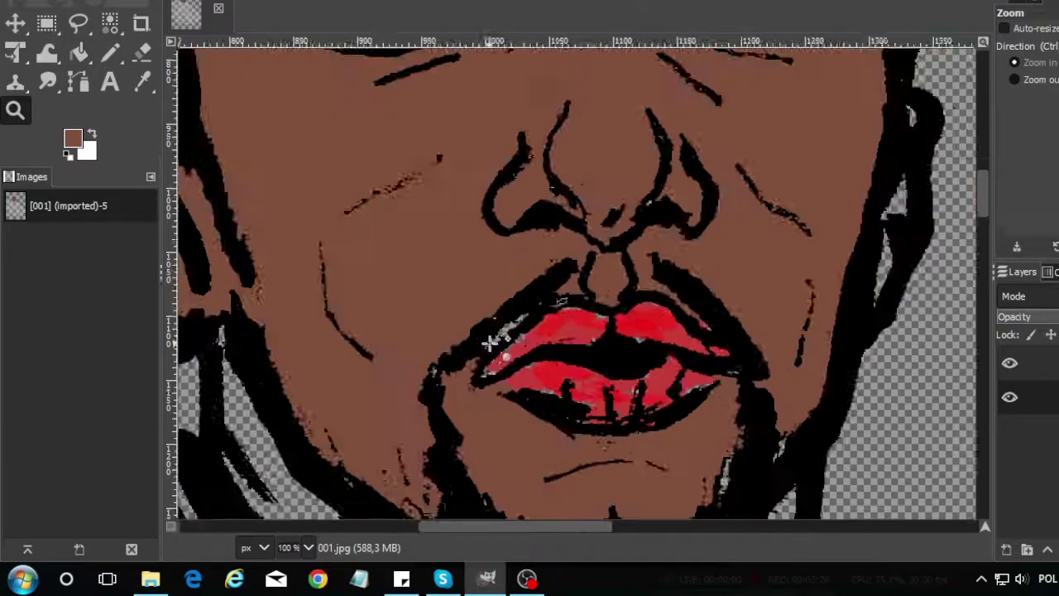
click(79, 53)
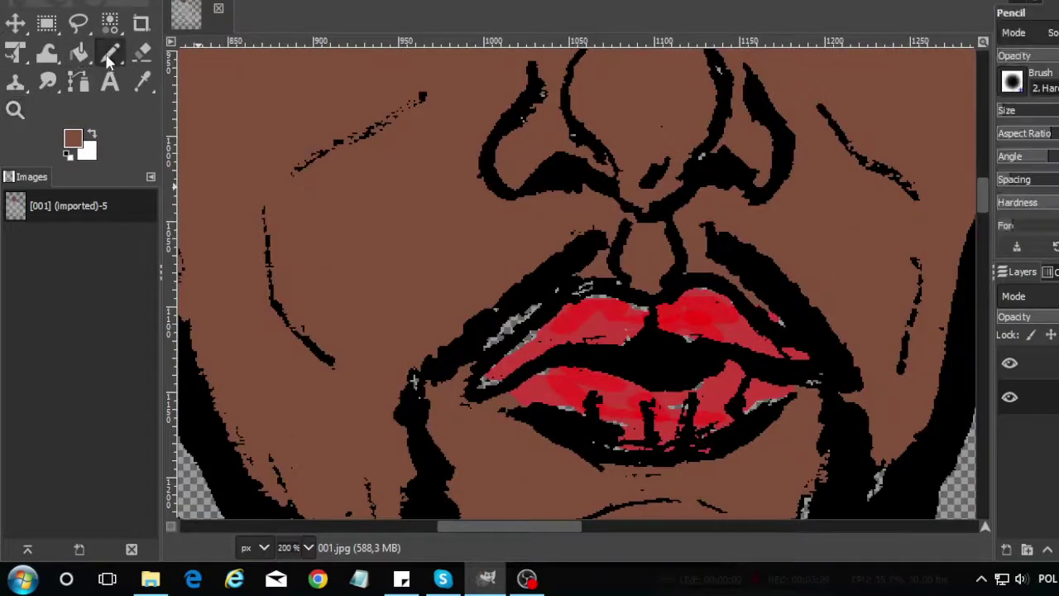
mouse_move(538, 329)
mouse_down()
mouse_move(493, 333)
mouse_move(536, 306)
mouse_up()
key(ctrl+z)
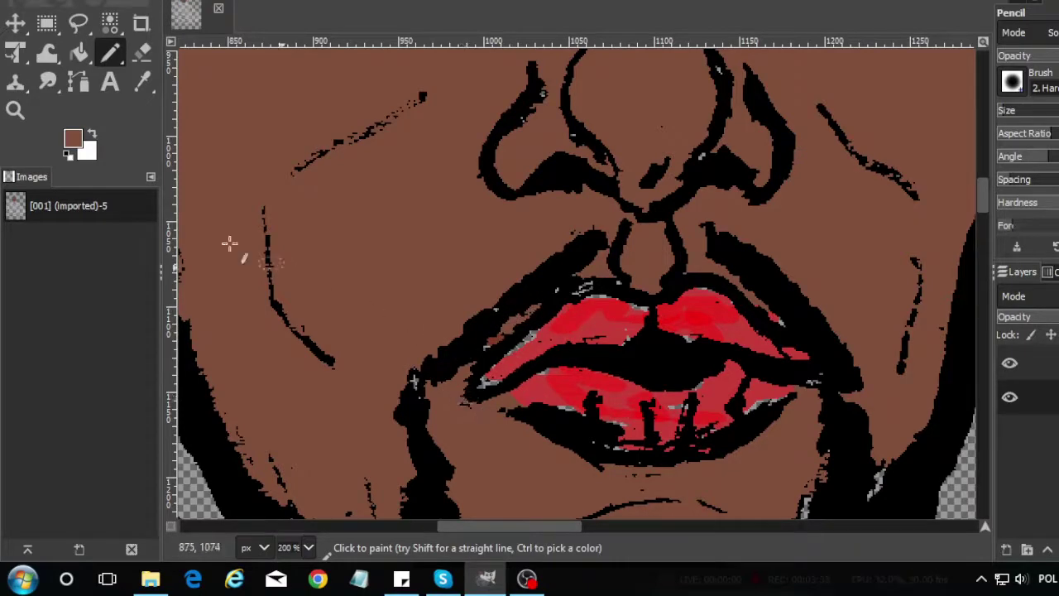
Zoom out to the whole figure and bucket-fill the neck and upper chest brown.
key(z)
click(1026, 82)
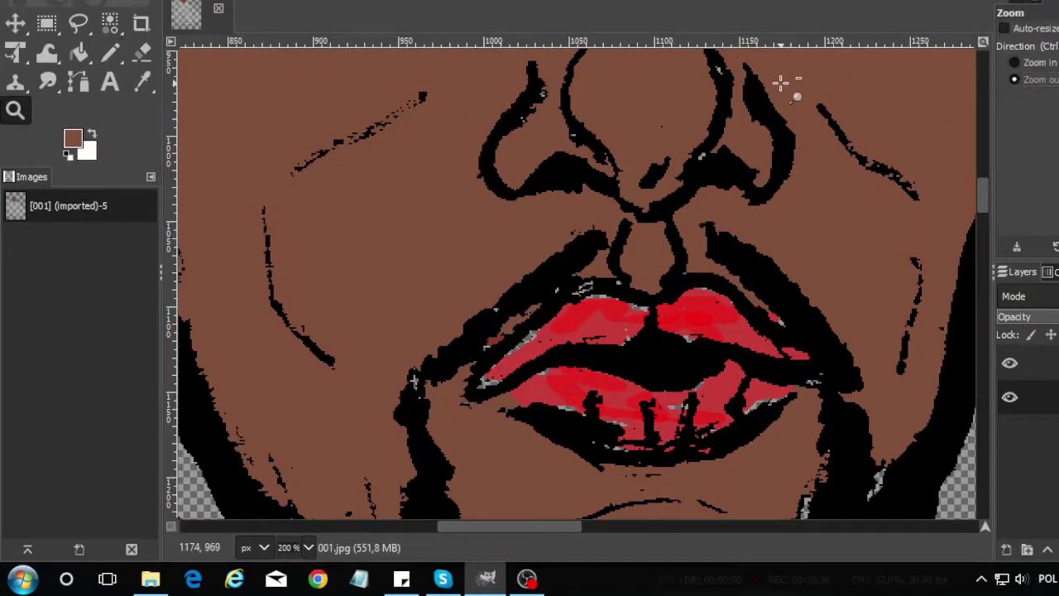
click(780, 83)
click(787, 170)
key(shift+b)
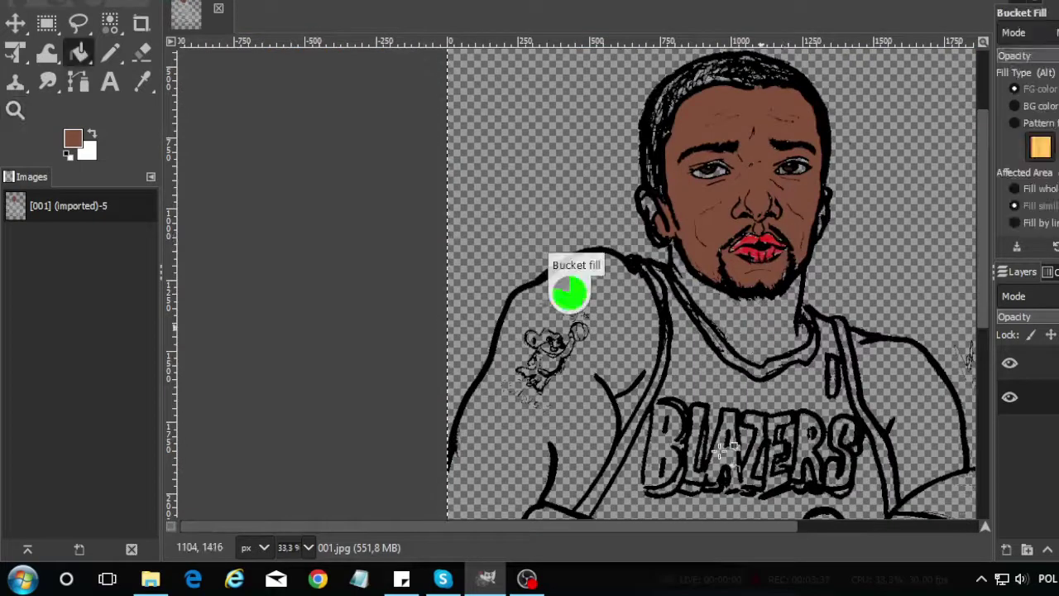
click(677, 324)
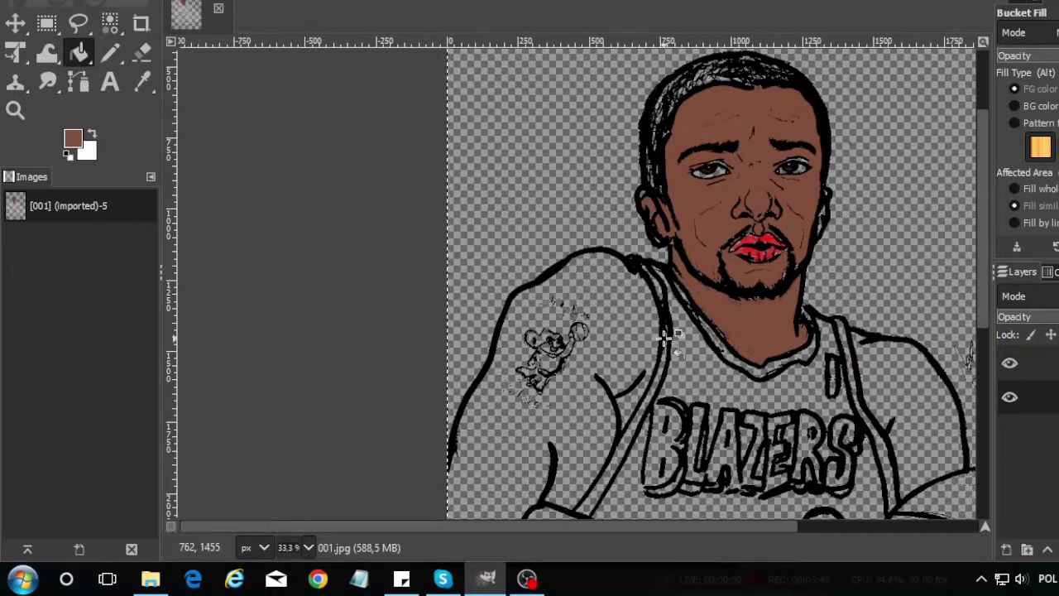
Zoom in closely on the eye.
click(15, 110)
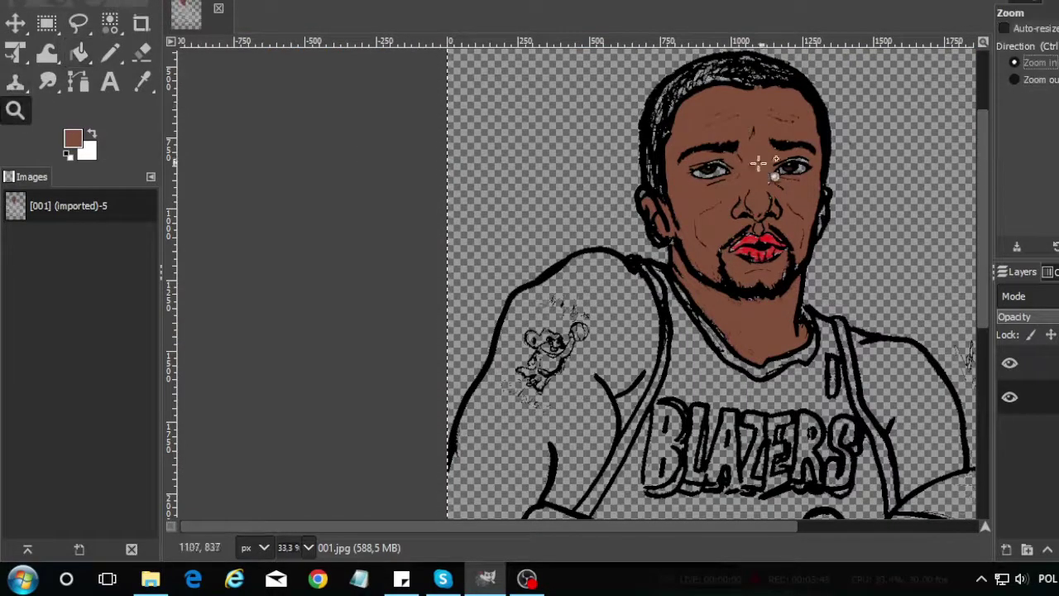
drag(745, 166, 750, 170)
click(792, 123)
click(547, 244)
Paint a white highlight in the eye with the Pencil.
click(79, 53)
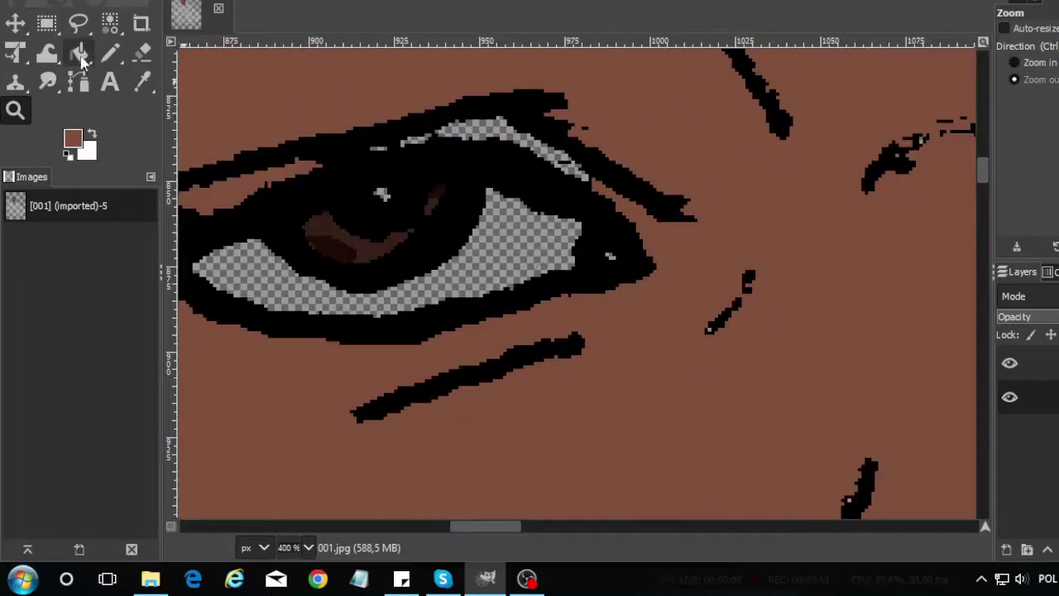
drag(488, 526, 555, 532)
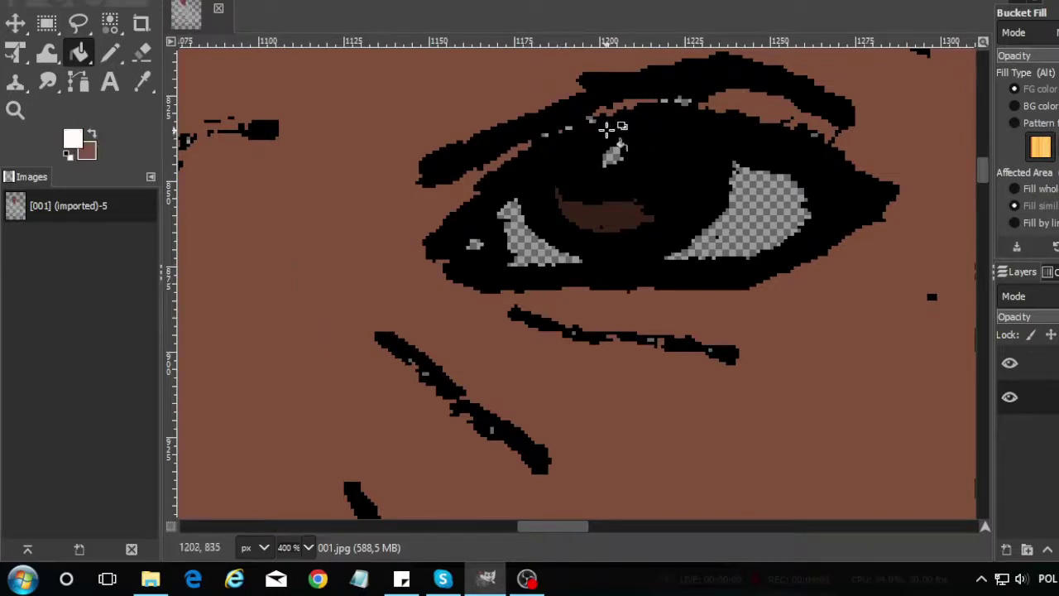
key(n)
click(612, 159)
drag(555, 527, 486, 533)
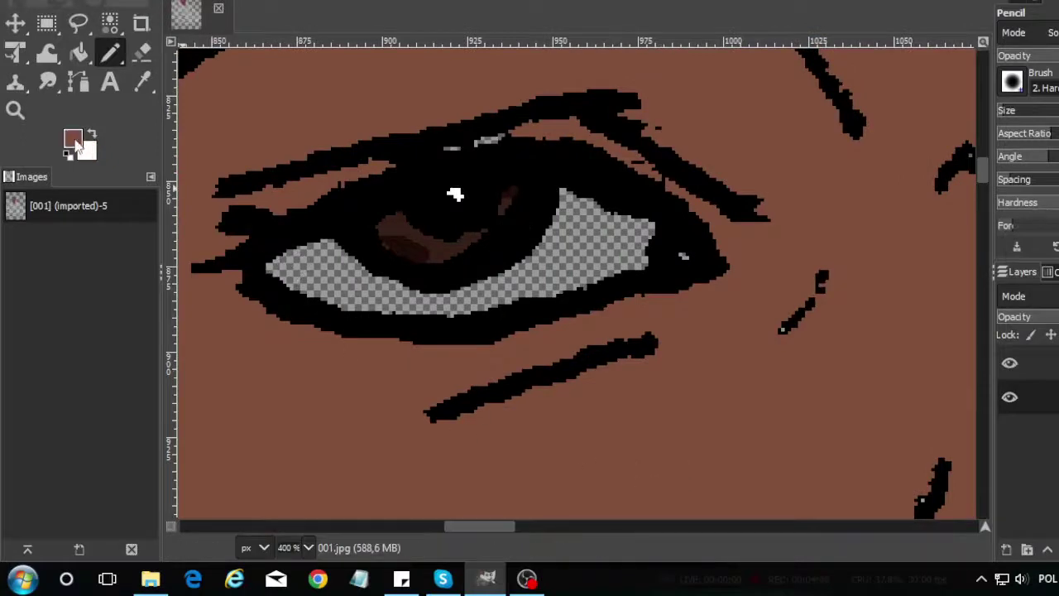
Set the foreground to red and add a small red dot at the eye's corner.
click(76, 146)
click(286, 241)
click(227, 284)
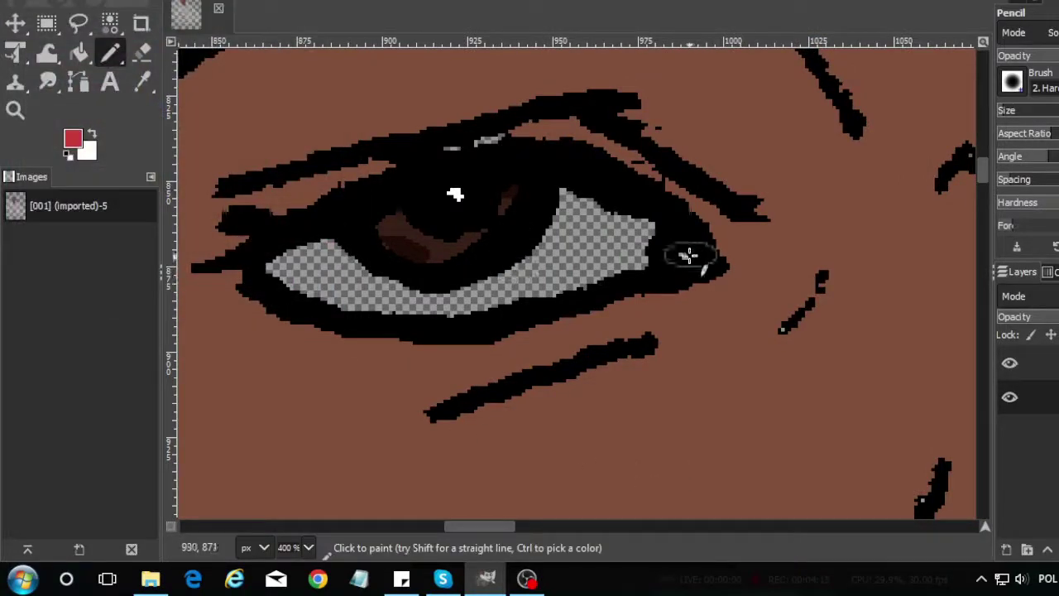
drag(496, 527, 549, 526)
click(717, 244)
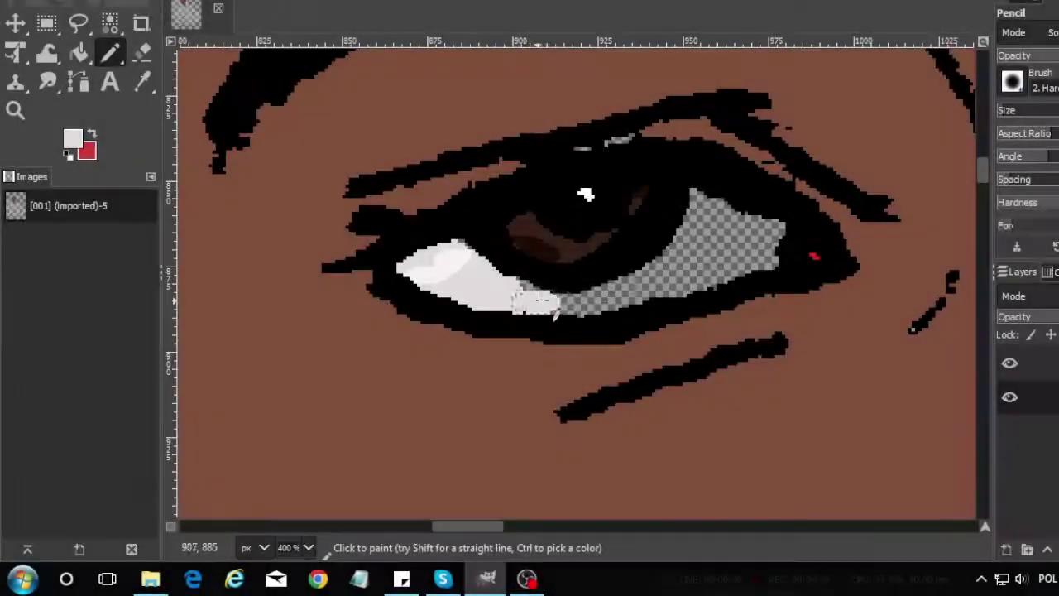
Paint the remaining eye whites white.
mouse_move(514, 298)
mouse_down()
mouse_move(613, 298)
mouse_move(729, 231)
mouse_move(758, 226)
mouse_move(745, 263)
mouse_up()
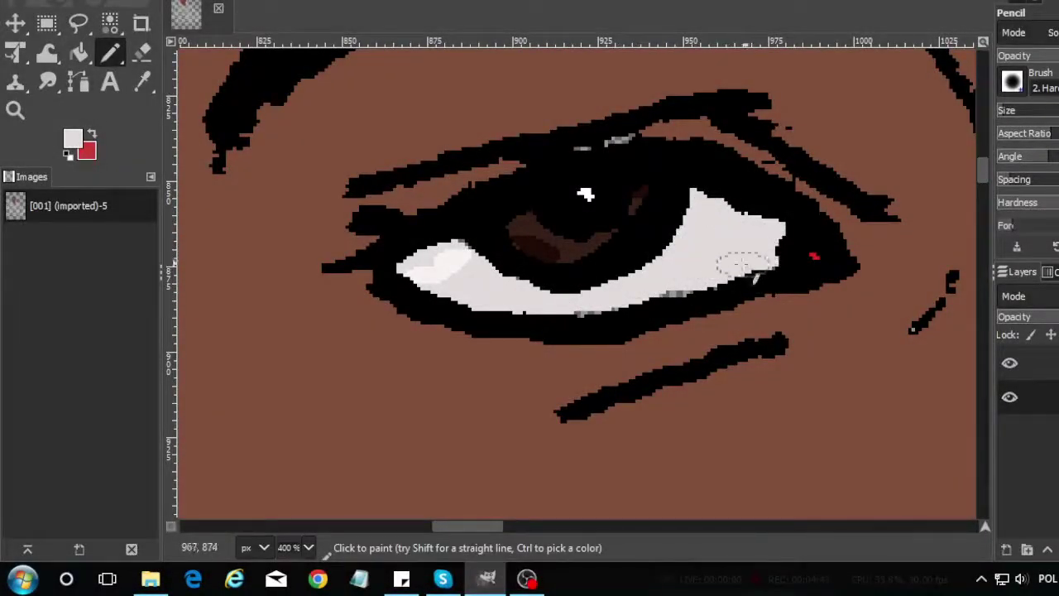
drag(467, 526, 556, 526)
mouse_move(482, 205)
mouse_down()
mouse_move(493, 238)
mouse_move(560, 259)
mouse_up()
mouse_move(646, 252)
mouse_down()
mouse_move(723, 176)
mouse_move(731, 248)
mouse_up()
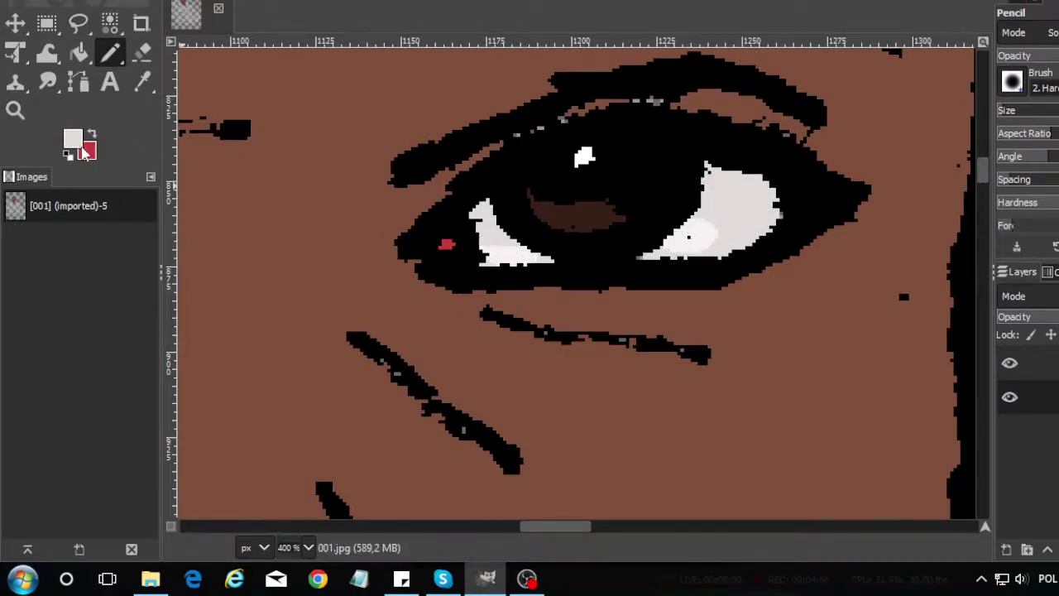
Sample skin brown from the face and patch the ear with it.
click(15, 109)
key(minus)
click(110, 52)
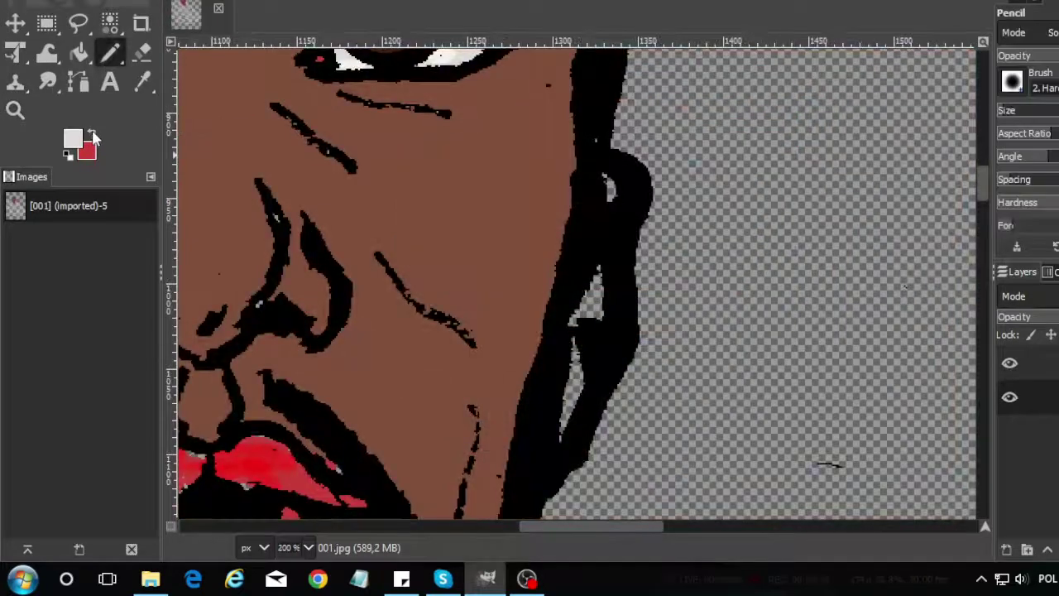
ctrl+click(427, 154)
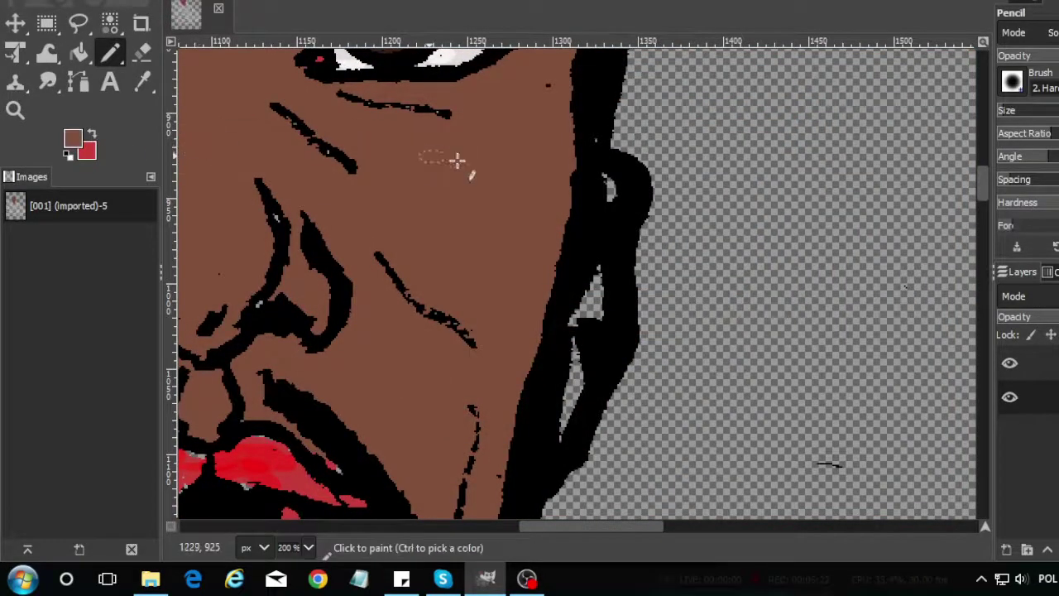
click(609, 187)
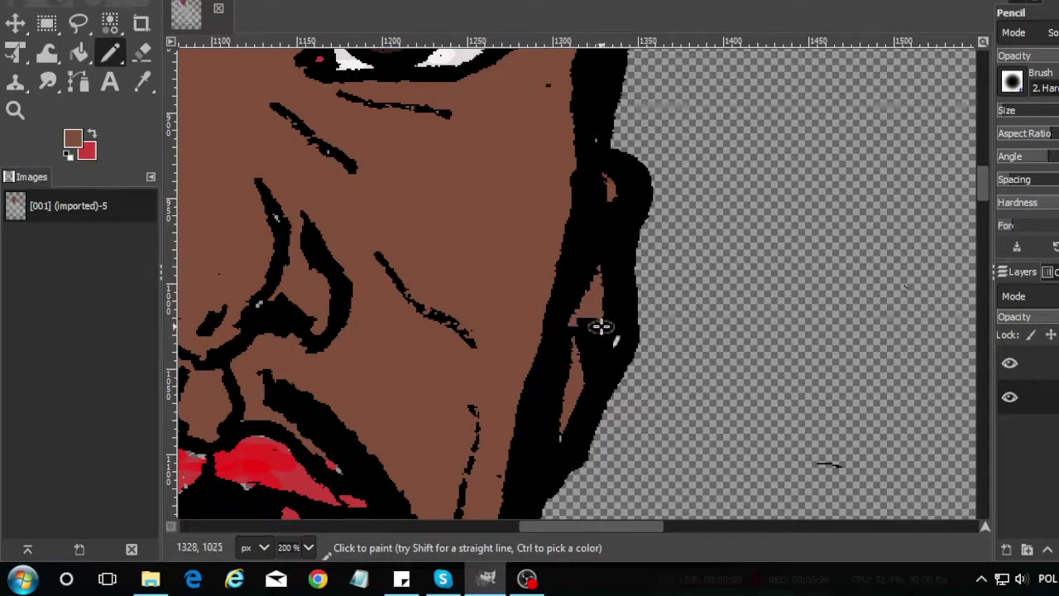
scroll(426, 508, left, 5)
click(15, 109)
Switch to the Cell 01 brush and pencil black over the white specks in the hair.
ctrl+click(541, 134)
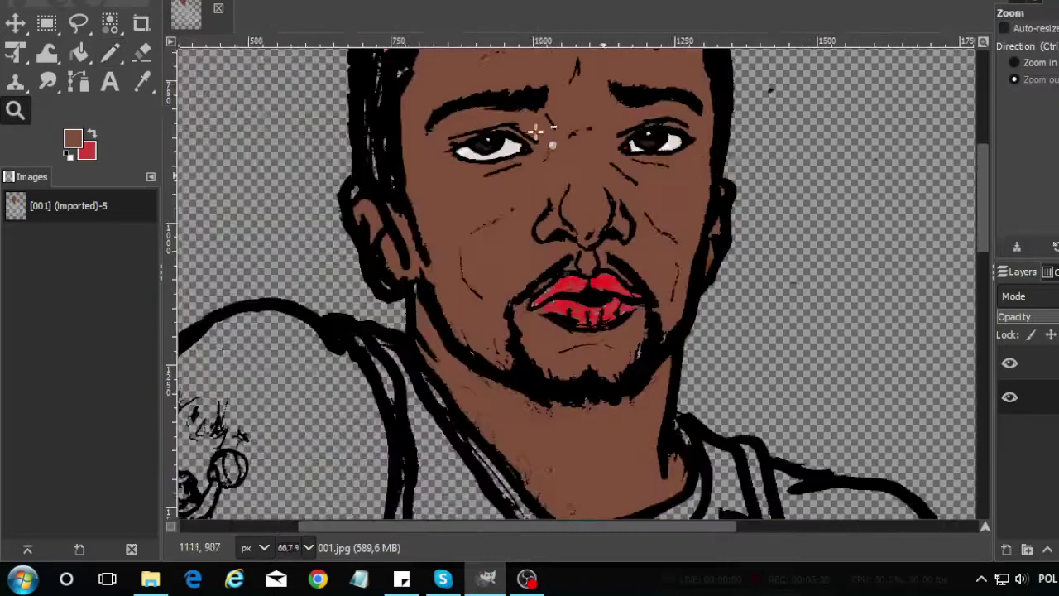
click(549, 153)
key(n)
click(1011, 80)
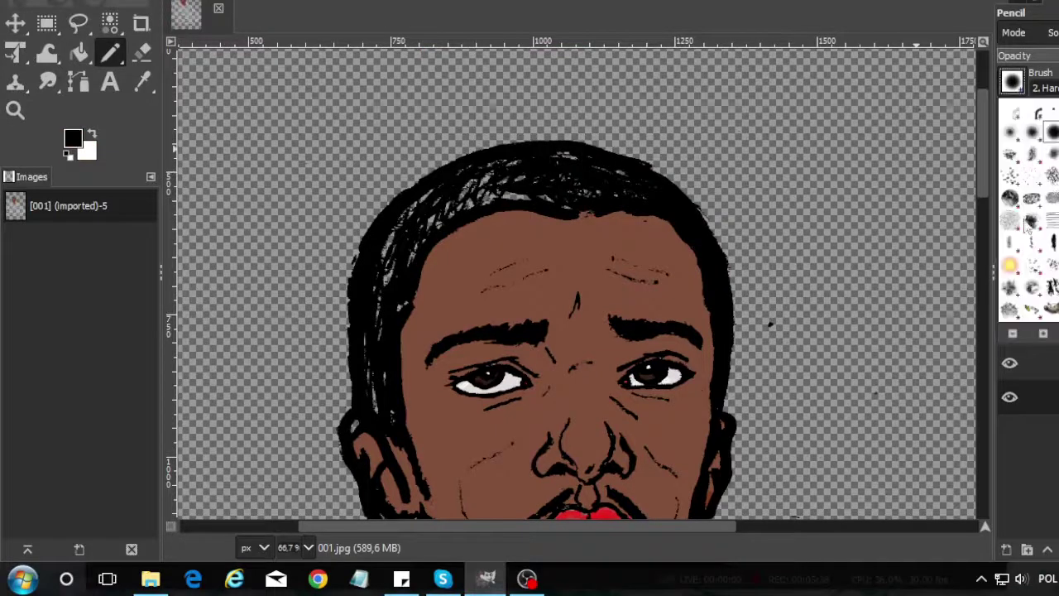
click(1028, 226)
drag(480, 194, 463, 204)
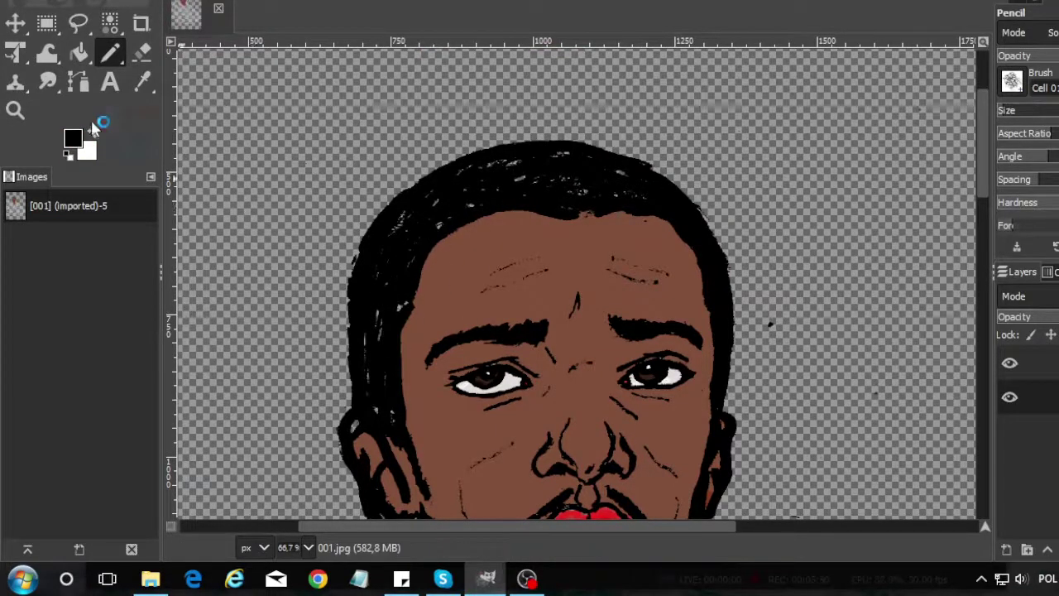
Set the foreground colour to skin brown and scroll down to the armband.
click(73, 138)
click(262, 222)
click(226, 284)
scroll(389, 447, down, 3)
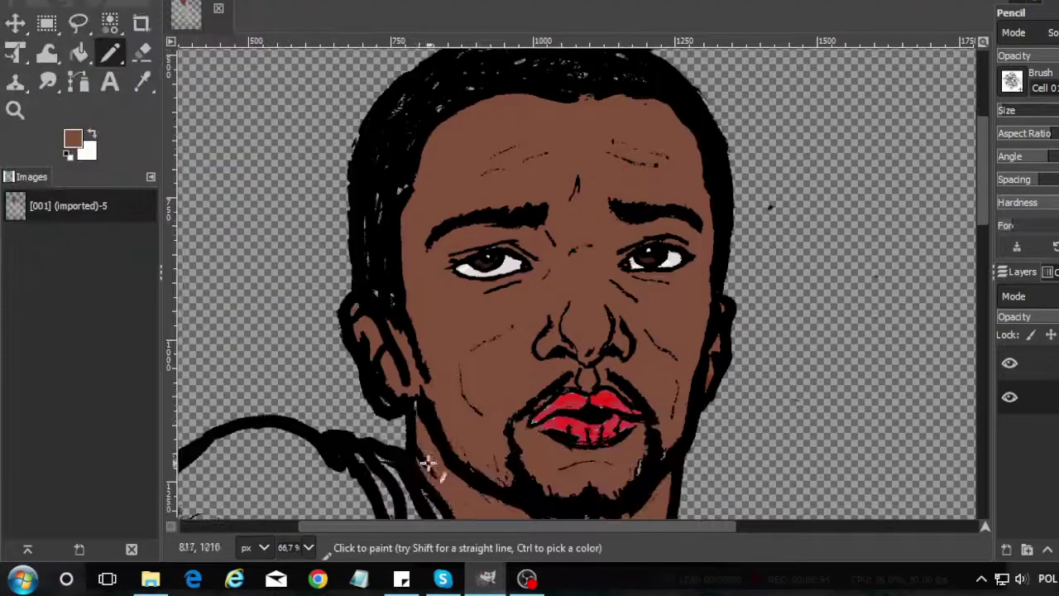
scroll(428, 466, down, 3)
scroll(428, 465, down, 2)
scroll(579, 414, down, 5)
scroll(985, 327, down, 2)
scroll(985, 327, left, 2)
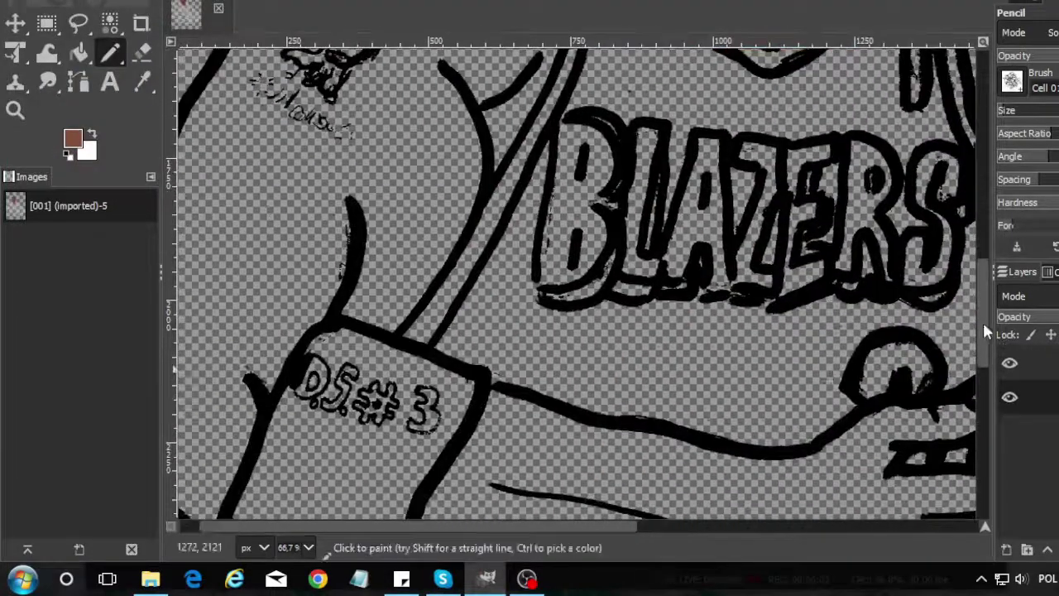
scroll(985, 327, down, 2)
Trace the DS#3 lettering in white and fill the armband box solid black.
click(67, 155)
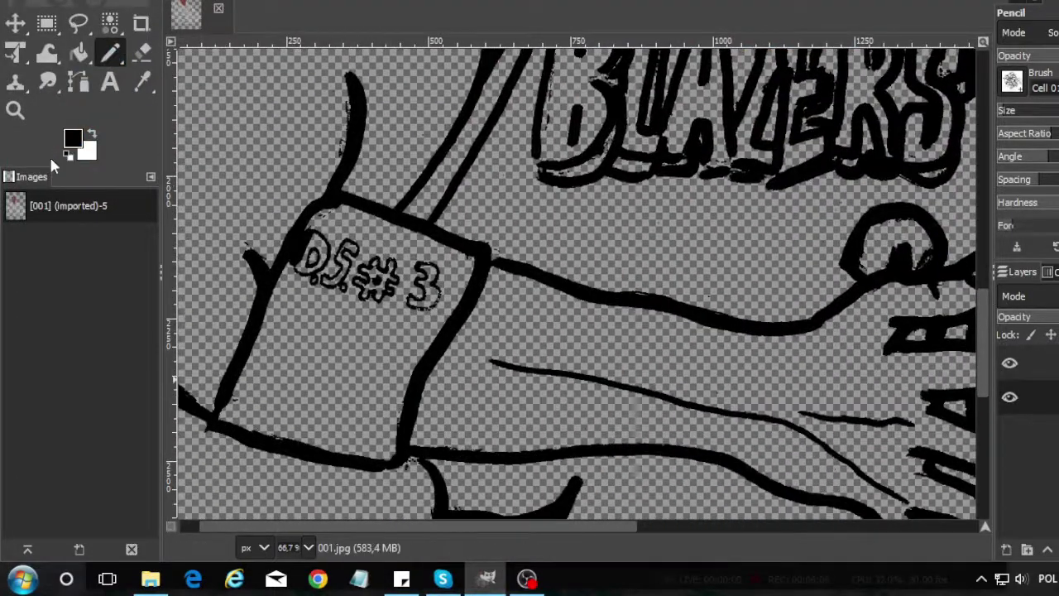
click(92, 133)
mouse_move(312, 235)
mouse_down()
mouse_move(304, 267)
mouse_move(317, 289)
mouse_up()
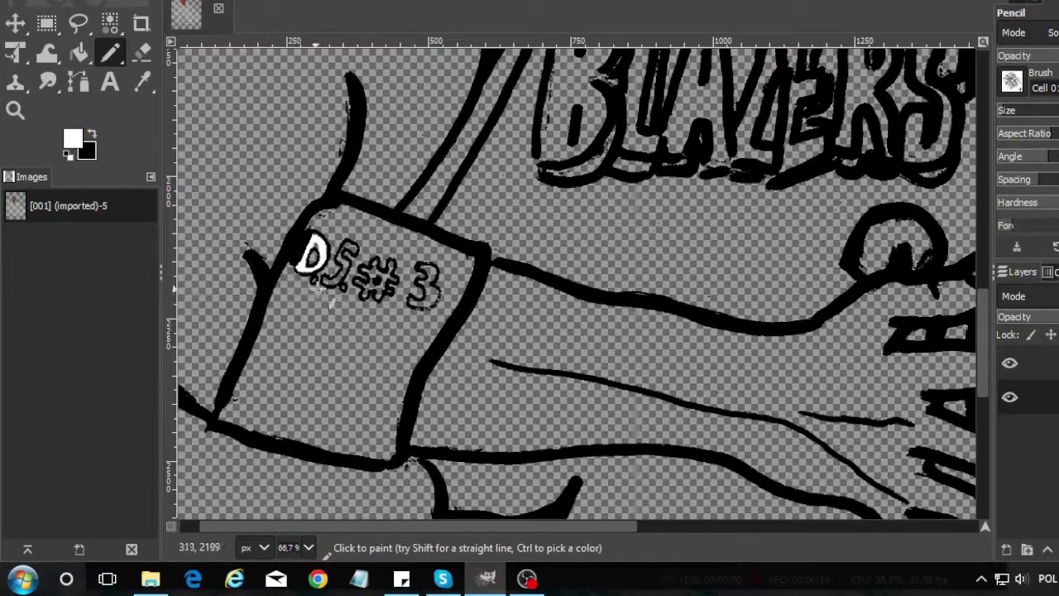
key(shift+b)
key(x)
click(290, 355)
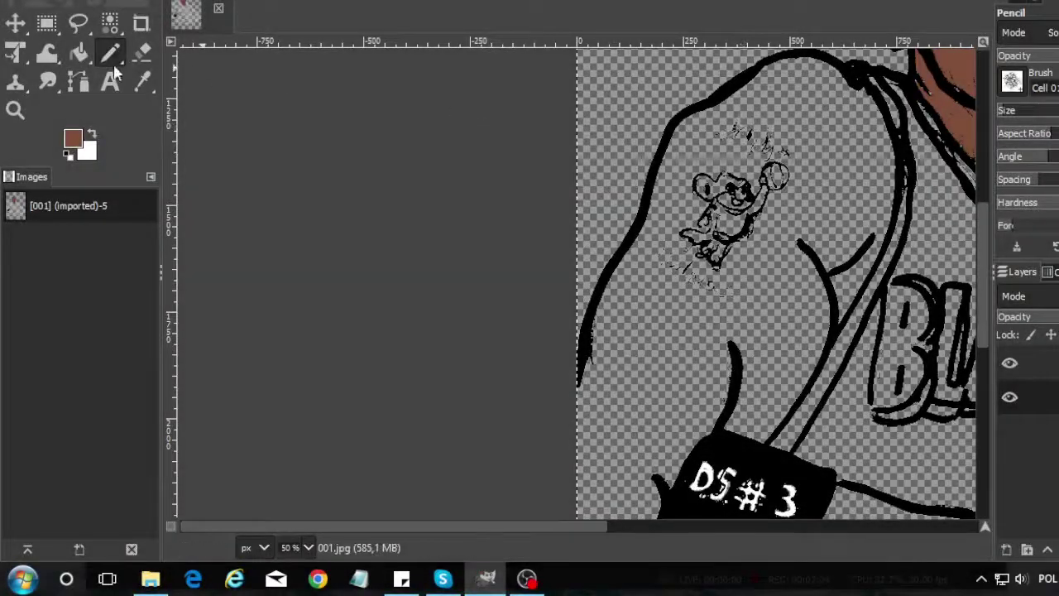
Bucket-fill the upper arm, right shoulder, forearm and hand with skin brown.
click(79, 53)
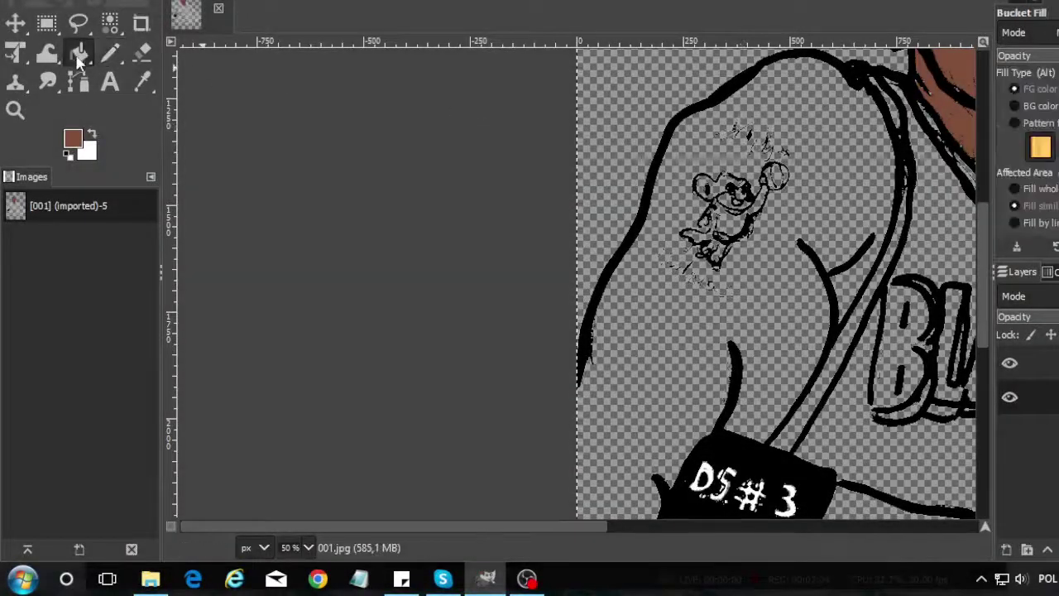
click(651, 425)
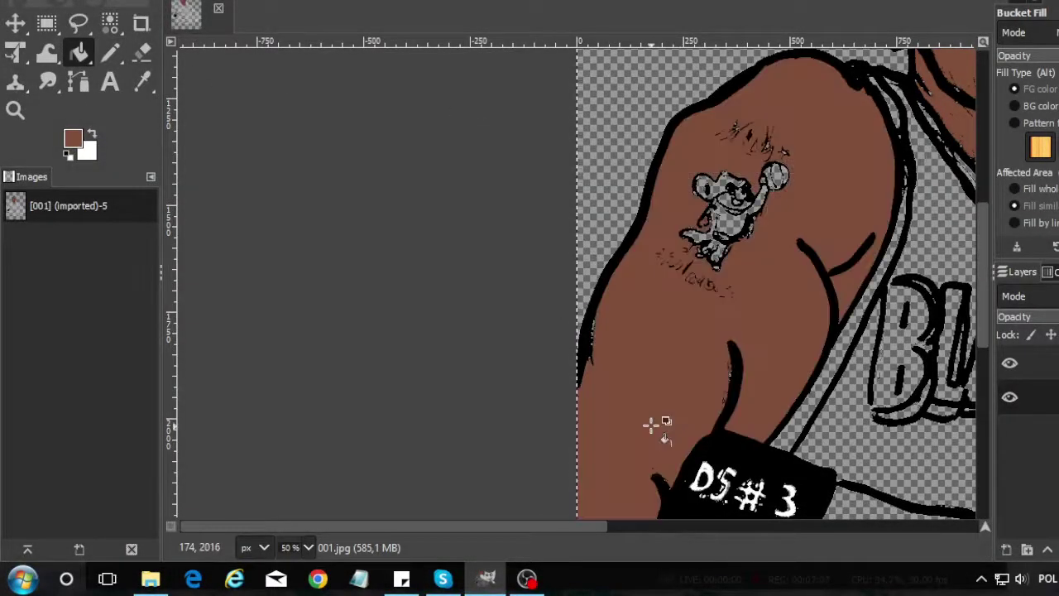
scroll(648, 526, right, 2)
scroll(648, 526, right, 4)
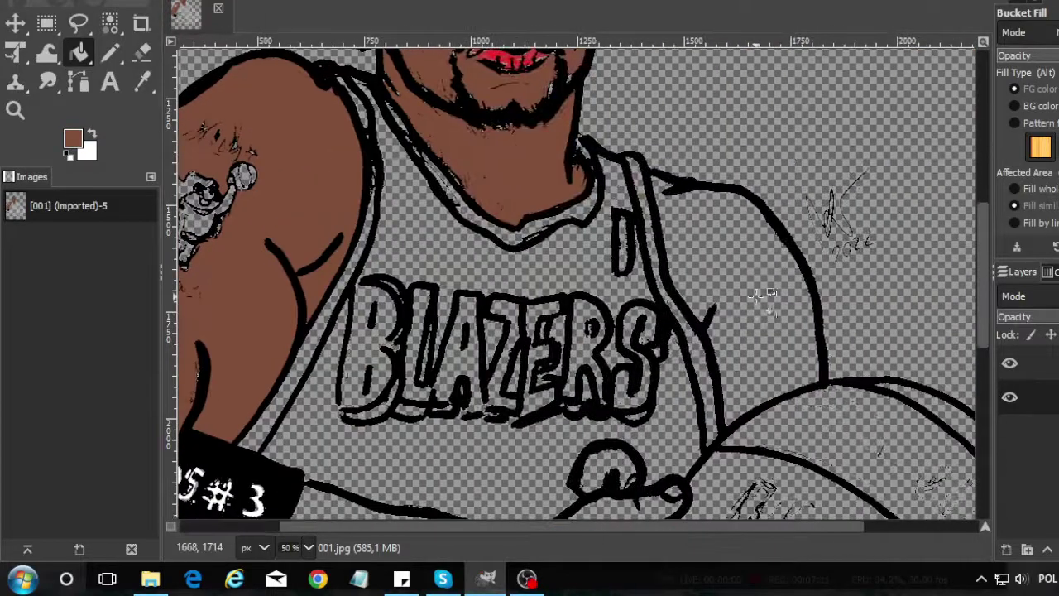
click(718, 442)
scroll(496, 443, down, 5)
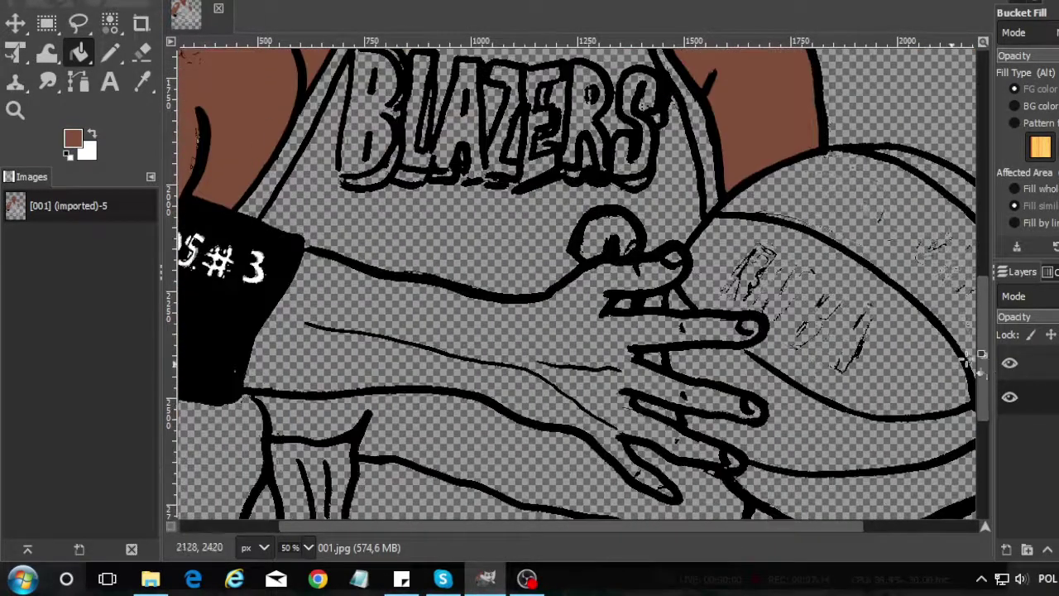
scroll(471, 281, down, 1)
click(463, 282)
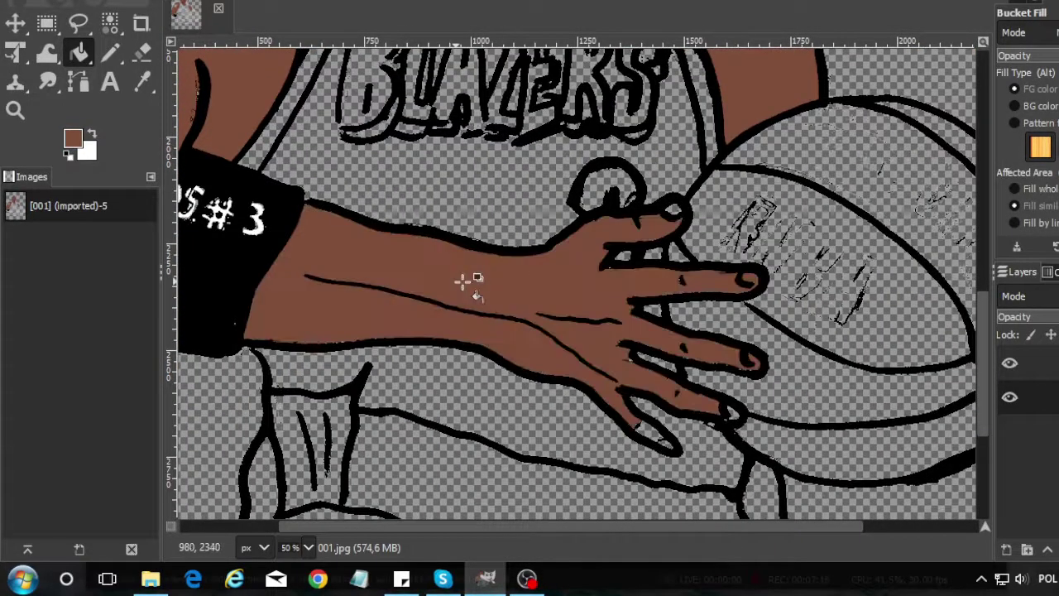
Zoom in and fill the gap between the knuckles and the hole inside the black loop brown.
click(15, 108)
click(670, 213)
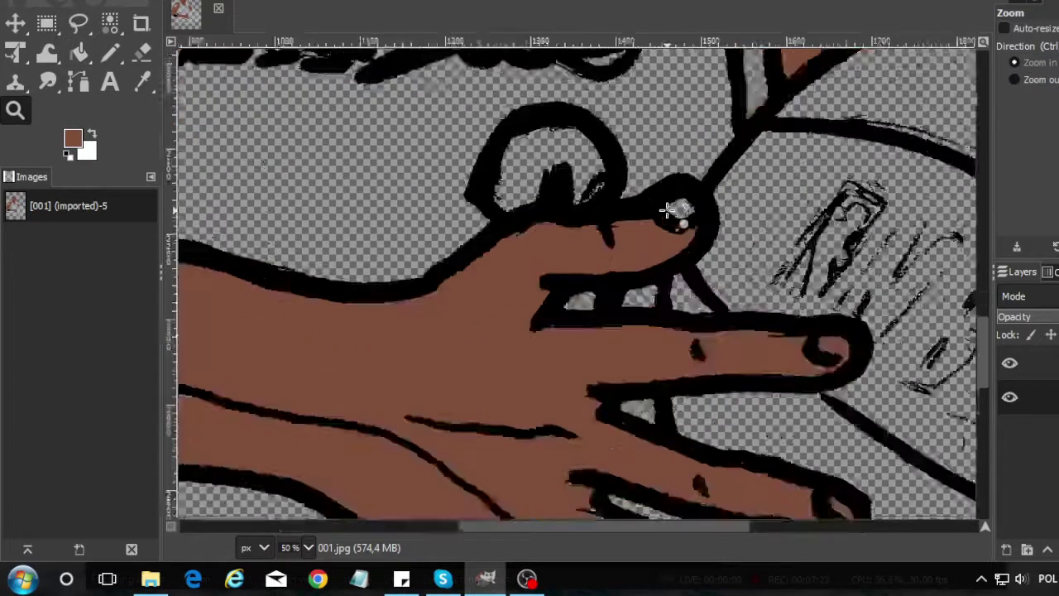
click(79, 54)
click(703, 207)
scroll(638, 359, down, 3)
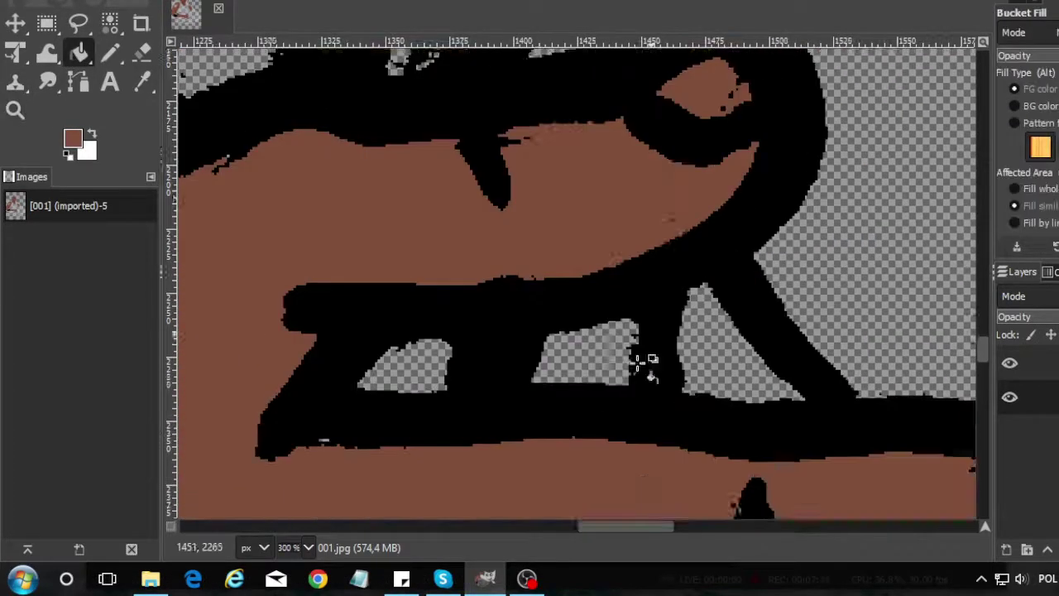
scroll(596, 430, down, 2)
drag(590, 526, 651, 530)
drag(982, 364, 985, 415)
drag(751, 525, 709, 525)
click(521, 298)
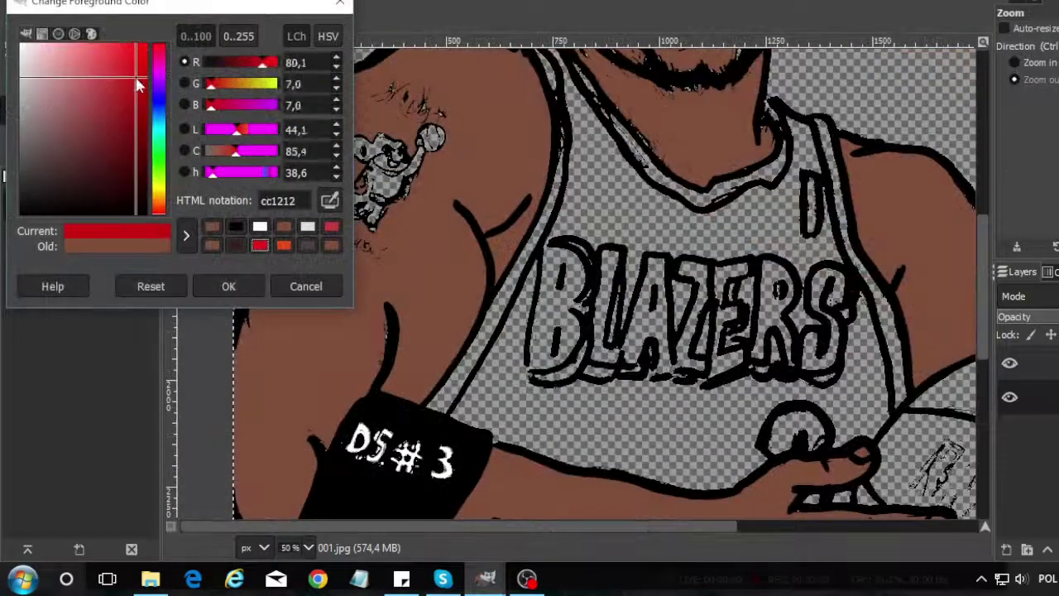
Paint red trim with the Pencil along the jersey straps and neckline.
click(224, 285)
key(n)
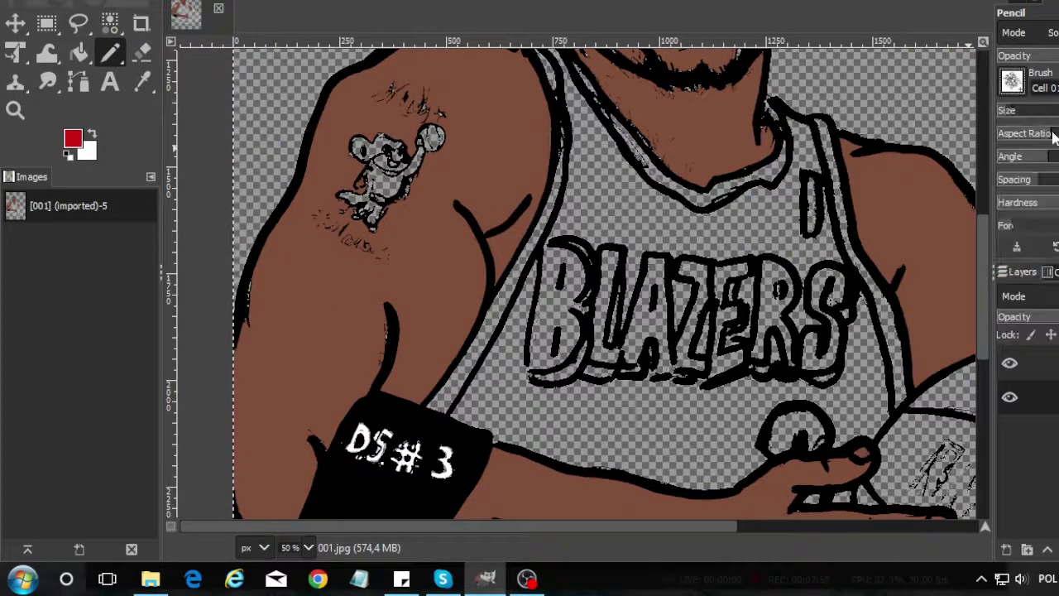
drag(437, 406, 505, 291)
scroll(560, 245, up, 5)
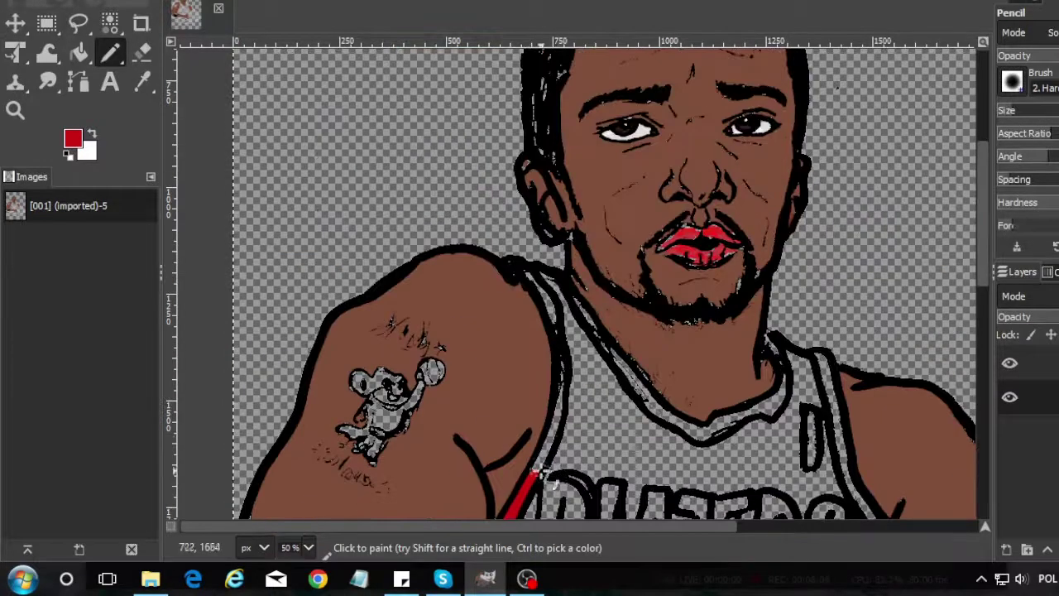
drag(534, 471, 558, 376)
drag(516, 273, 559, 335)
scroll(888, 454, down, 5)
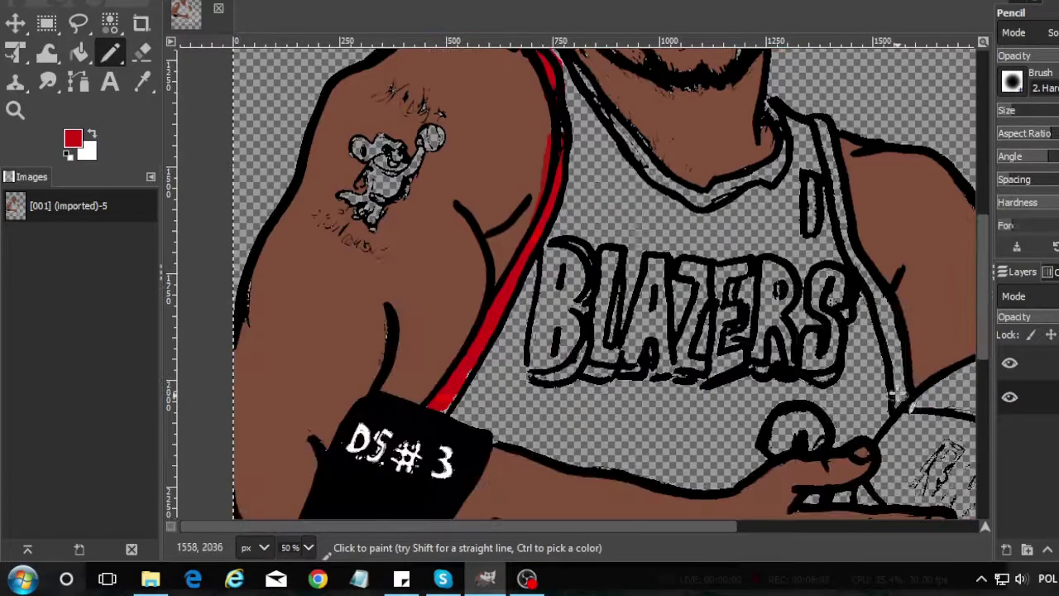
drag(910, 410, 817, 120)
mouse_move(772, 165)
mouse_down()
mouse_move(654, 189)
mouse_move(558, 55)
mouse_up()
Add red drop shadows behind the BLAZERS letters and begin painting the B white.
drag(584, 335, 579, 241)
mouse_move(584, 375)
mouse_down()
mouse_move(610, 338)
mouse_move(619, 270)
mouse_up()
mouse_move(648, 358)
mouse_down()
mouse_move(654, 376)
mouse_move(725, 377)
mouse_up()
drag(679, 281, 680, 330)
drag(809, 374, 836, 382)
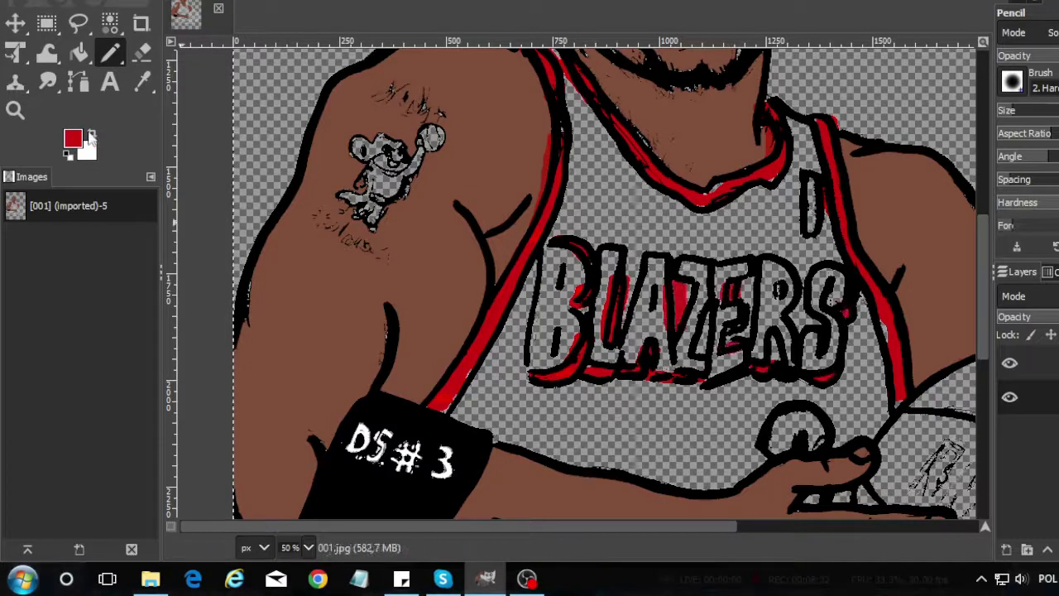
mouse_move(536, 360)
mouse_down()
mouse_move(551, 331)
mouse_move(551, 264)
mouse_up()
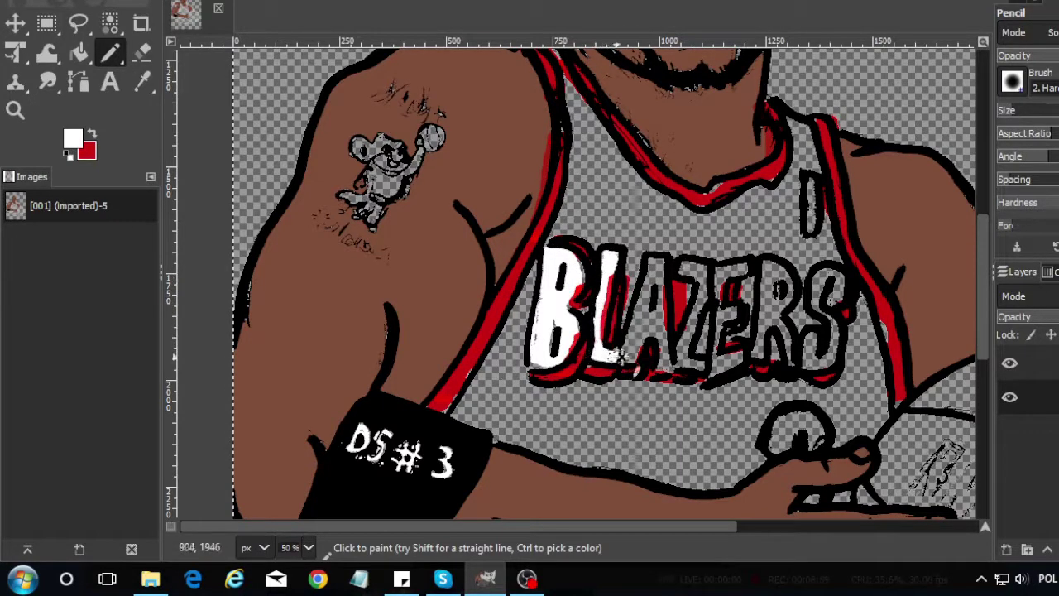
Paint the A, Z and E white, and cover stray marks near the hand and strap.
mouse_move(652, 267)
mouse_down()
mouse_move(636, 319)
mouse_move(699, 376)
mouse_up()
drag(705, 299, 737, 272)
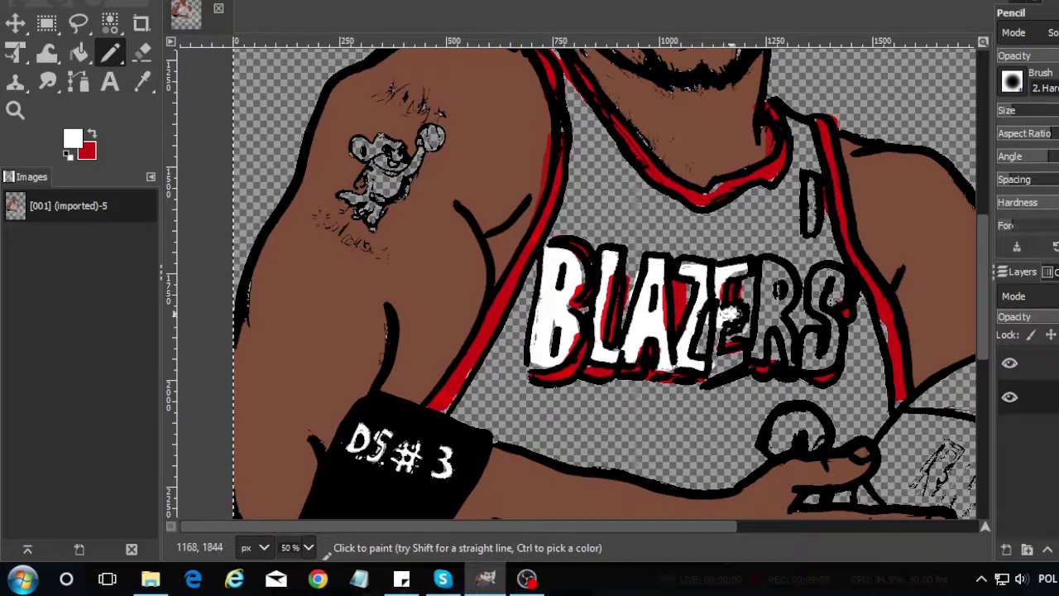
mouse_move(745, 364)
mouse_down()
mouse_move(763, 335)
mouse_move(765, 261)
mouse_move(832, 377)
mouse_move(829, 291)
mouse_up()
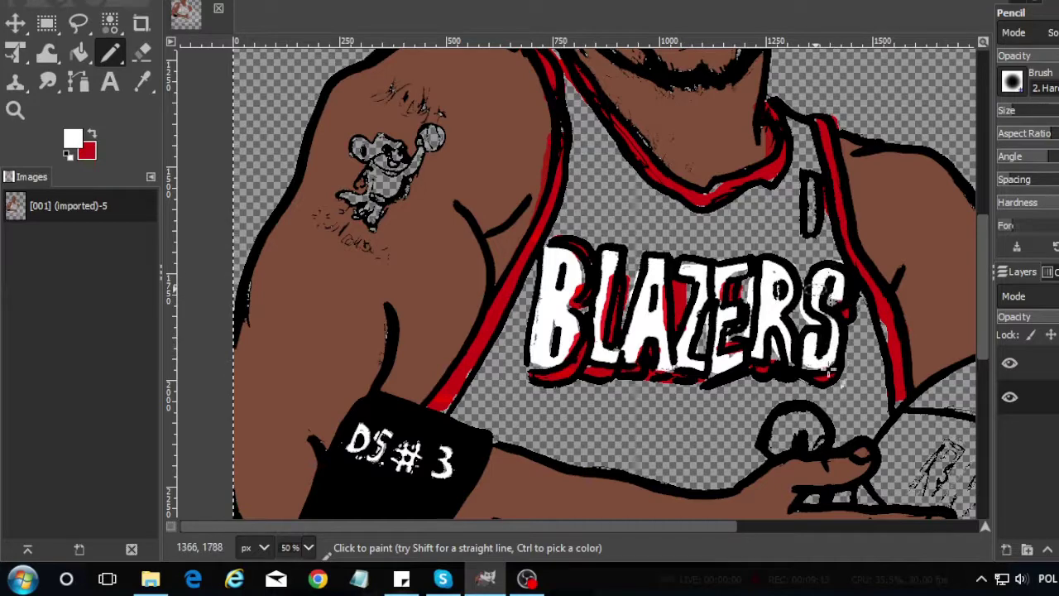
drag(786, 454, 795, 437)
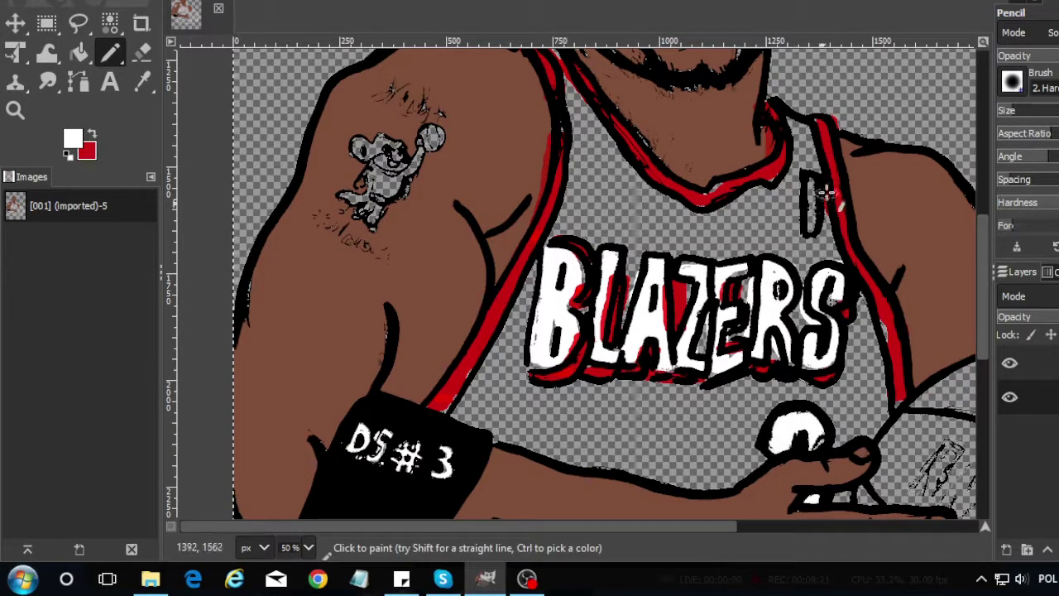
drag(804, 225, 809, 211)
Paint the shorts and pocket white, including the grey specks at the edge.
scroll(658, 310, down, 3)
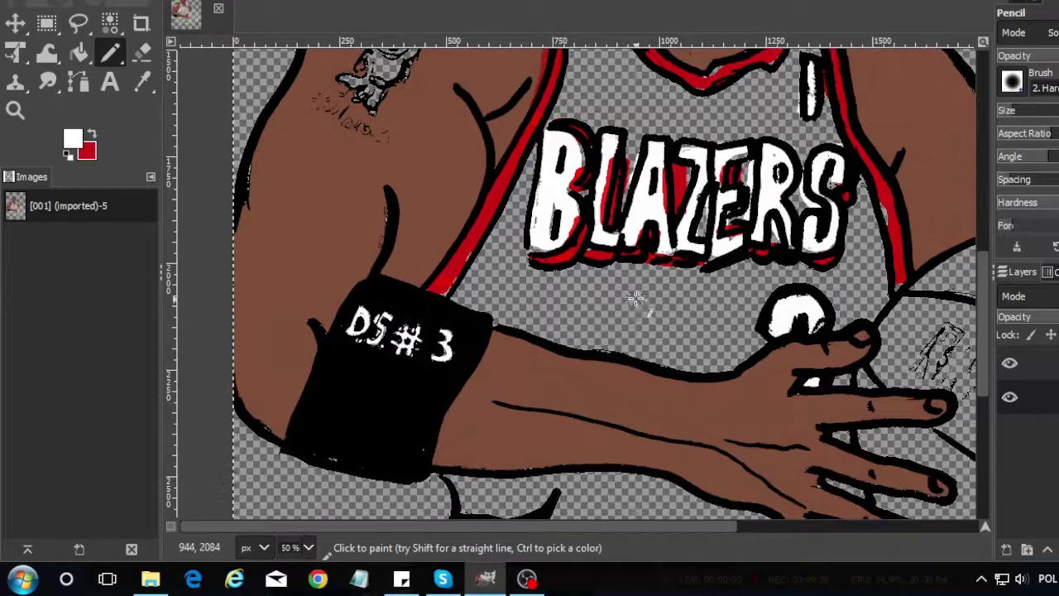
scroll(579, 306, down, 5)
mouse_move(464, 265)
mouse_down()
mouse_move(494, 298)
mouse_move(534, 263)
mouse_up()
drag(473, 362, 471, 292)
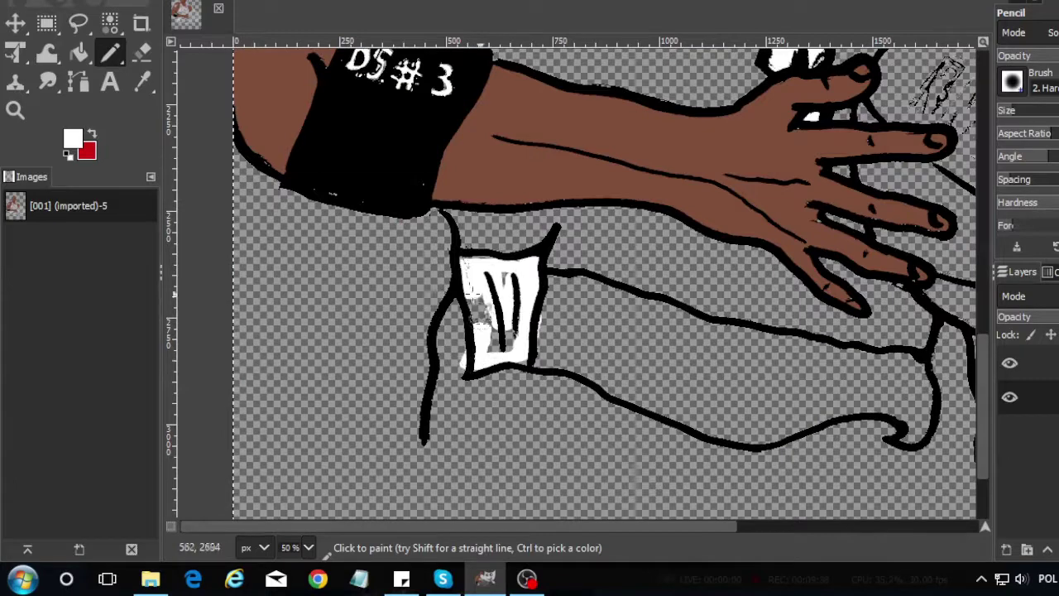
drag(563, 323, 649, 321)
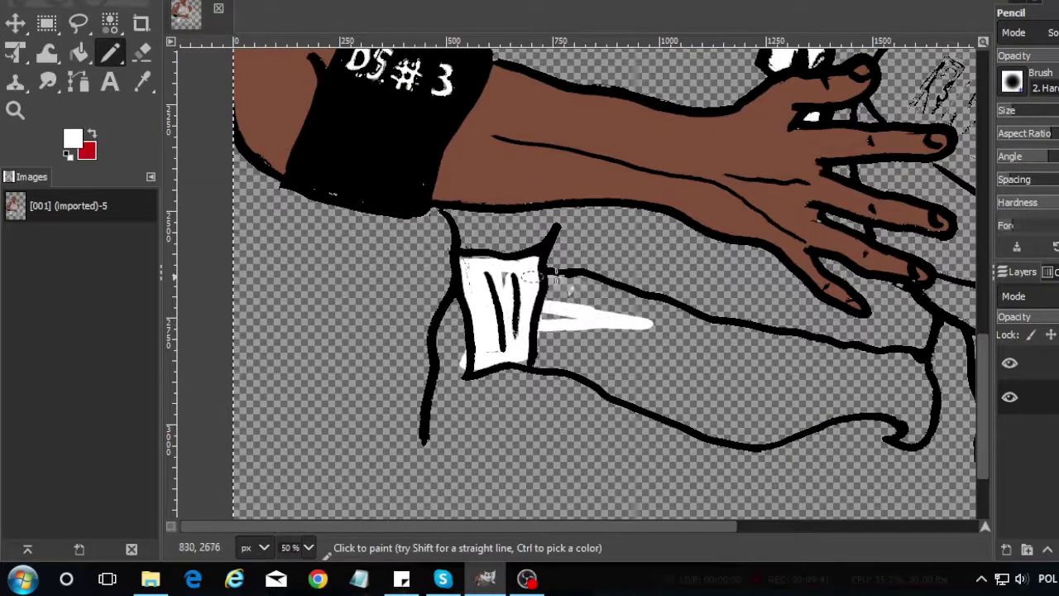
mouse_move(546, 277)
mouse_down()
mouse_move(534, 326)
mouse_move(705, 323)
mouse_move(574, 350)
mouse_move(786, 397)
mouse_move(777, 336)
mouse_move(914, 431)
mouse_move(853, 402)
mouse_move(869, 377)
mouse_move(779, 353)
mouse_move(628, 374)
mouse_move(714, 350)
mouse_move(763, 406)
mouse_move(884, 377)
mouse_move(828, 408)
mouse_up()
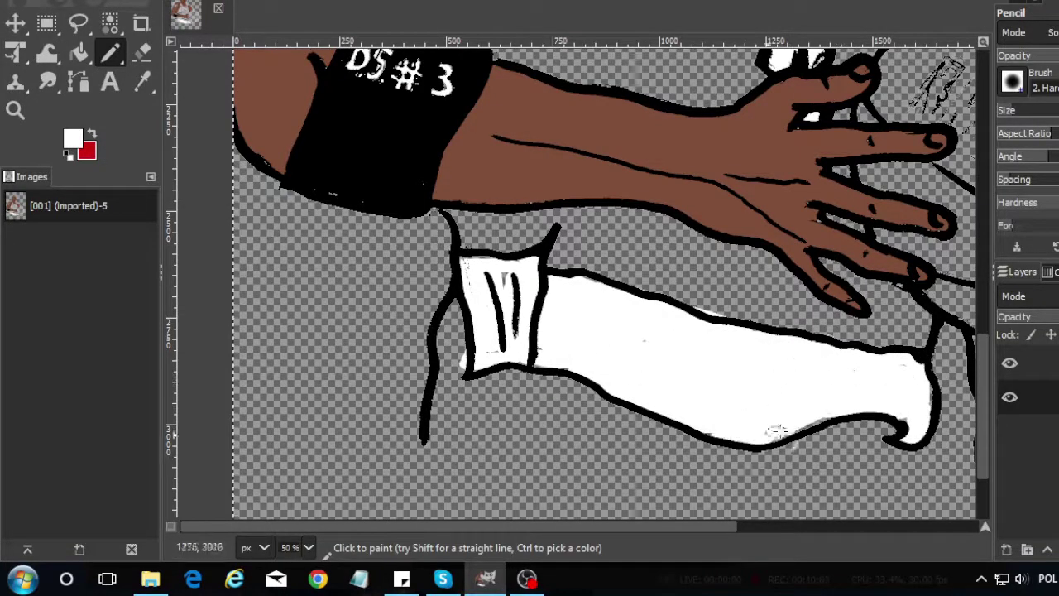
drag(776, 430, 828, 421)
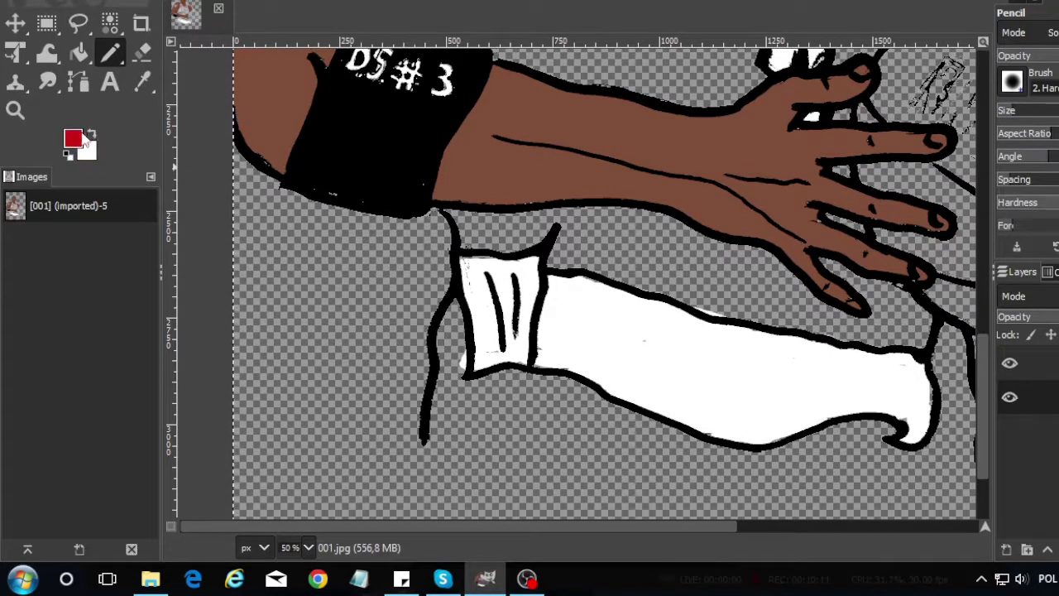
Paint a red waistband across the top of the shorts under the arm.
mouse_move(469, 232)
mouse_down()
mouse_move(461, 224)
mouse_move(522, 225)
mouse_up()
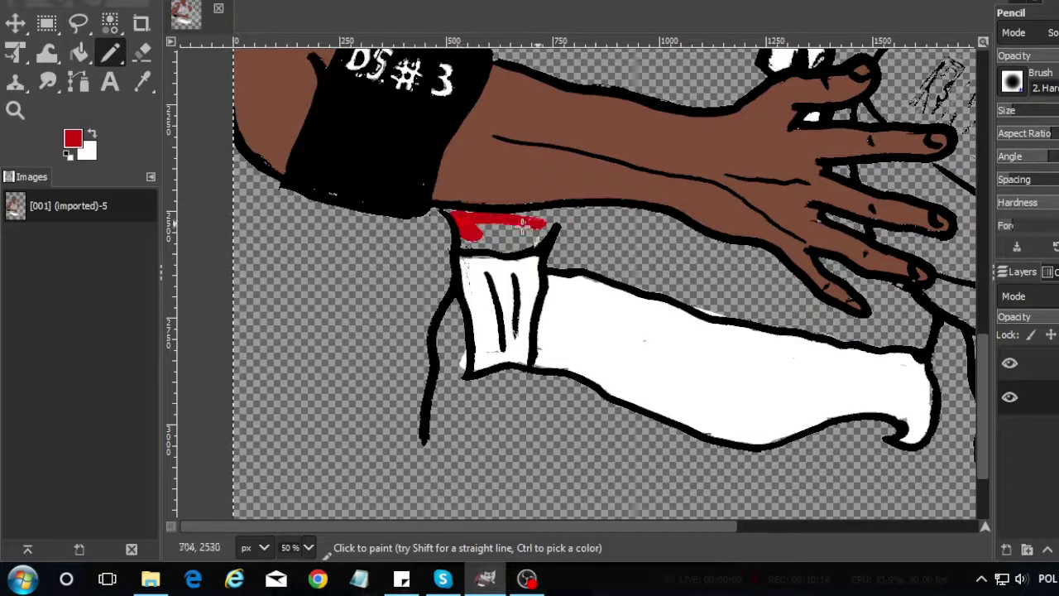
mouse_move(454, 218)
mouse_down()
mouse_move(575, 250)
mouse_move(501, 225)
mouse_move(653, 243)
mouse_move(653, 272)
mouse_move(657, 229)
mouse_move(711, 278)
mouse_move(688, 253)
mouse_move(706, 276)
mouse_move(771, 250)
mouse_move(861, 321)
mouse_move(709, 310)
mouse_up()
drag(803, 298, 886, 306)
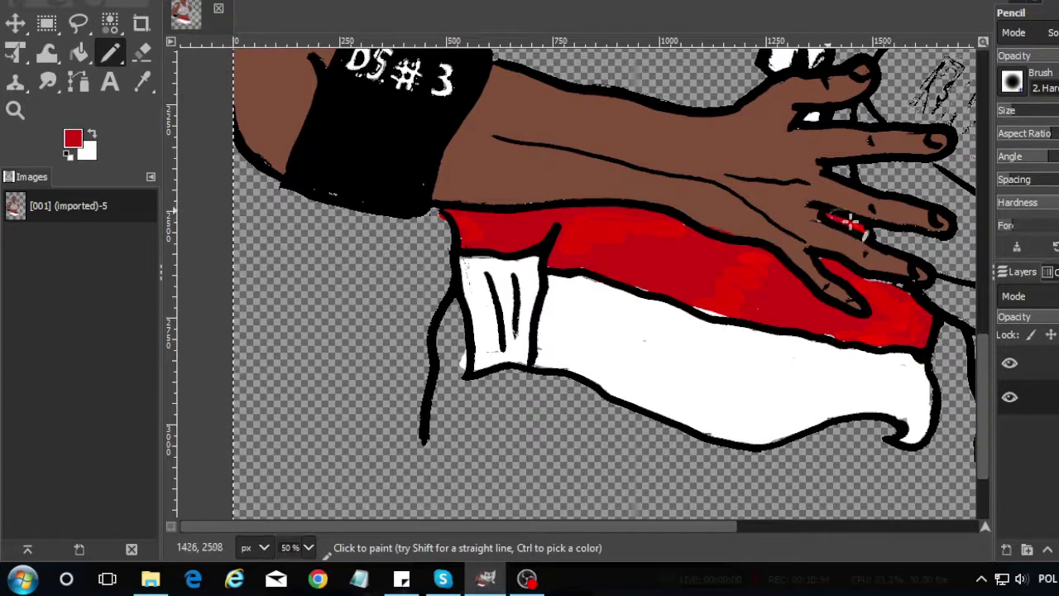
drag(731, 526, 825, 526)
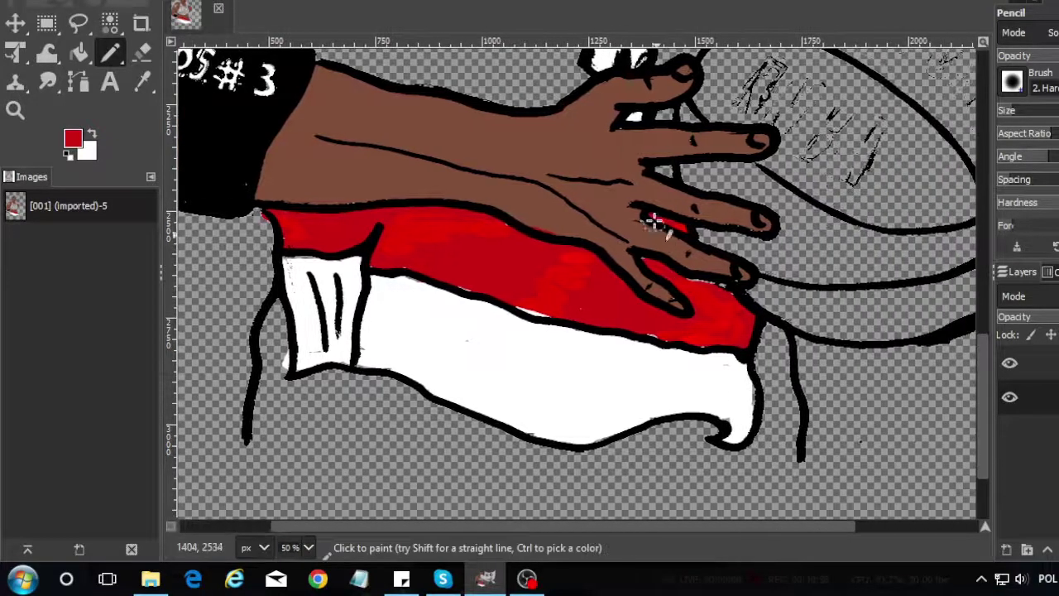
Paint the jersey body black around the arm and the white lettering.
scroll(248, 265, down, 2)
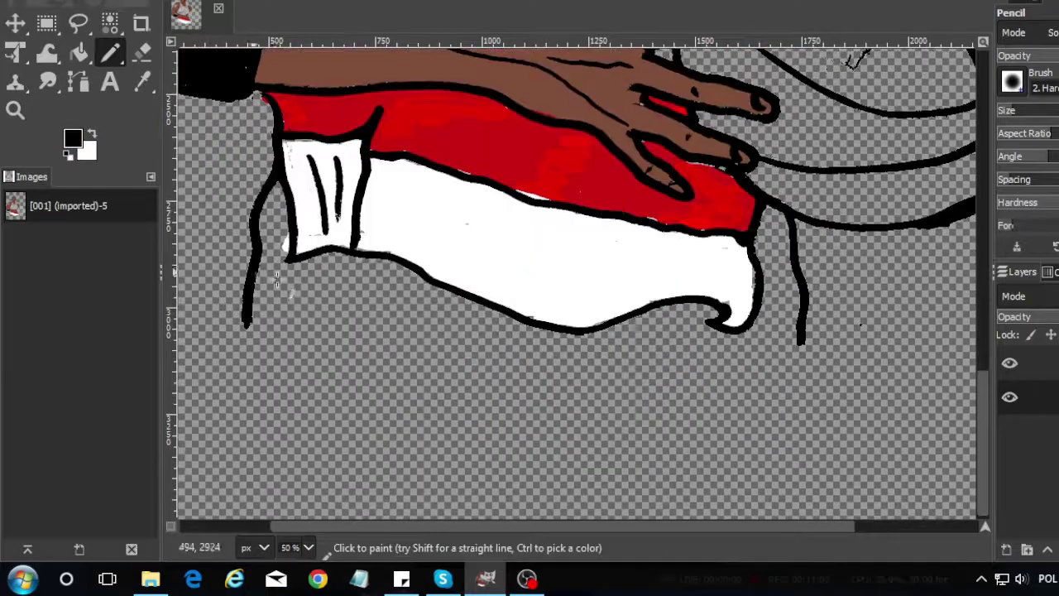
scroll(273, 278, up, 2)
scroll(302, 294, up, 5)
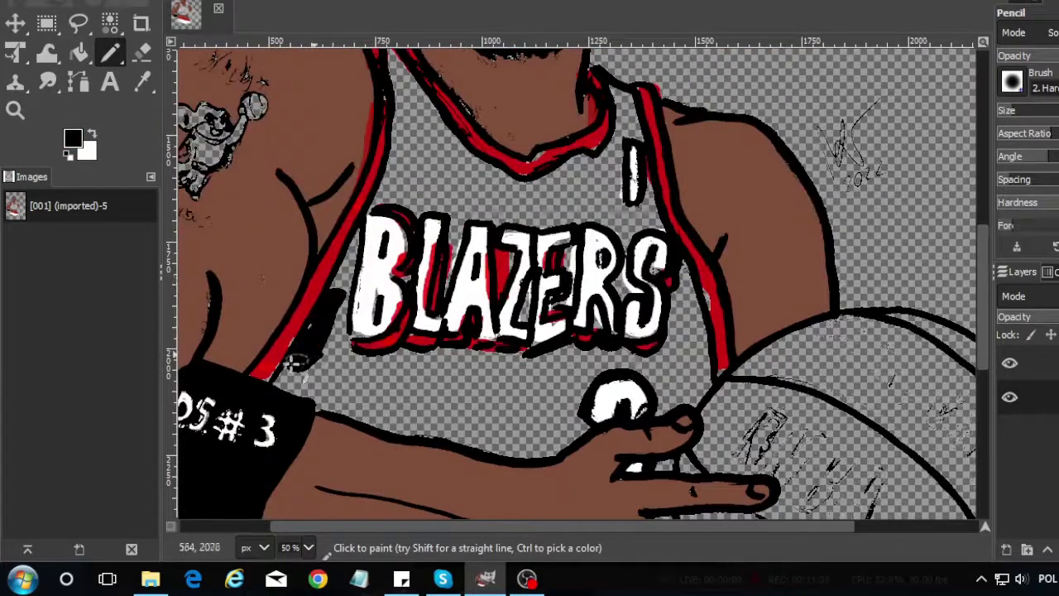
mouse_move(314, 379)
mouse_down()
mouse_move(364, 422)
mouse_move(397, 364)
mouse_move(389, 430)
mouse_move(496, 397)
mouse_move(464, 389)
mouse_move(459, 373)
mouse_move(515, 447)
mouse_move(533, 431)
mouse_move(468, 368)
mouse_move(571, 397)
mouse_move(568, 355)
mouse_move(634, 355)
mouse_move(669, 370)
mouse_move(662, 410)
mouse_move(686, 289)
mouse_up()
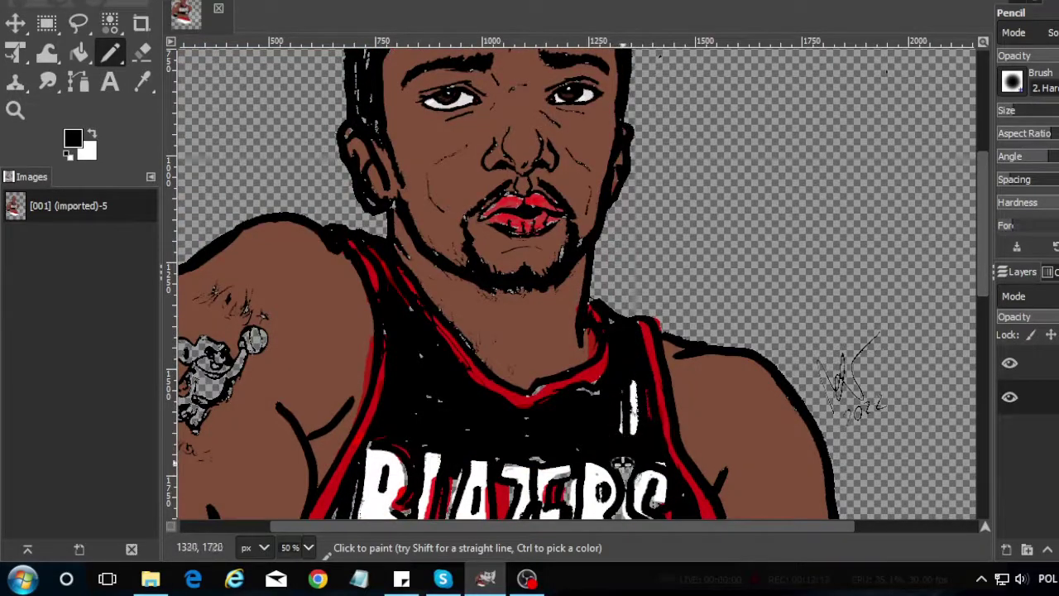
scroll(623, 463, down, 3)
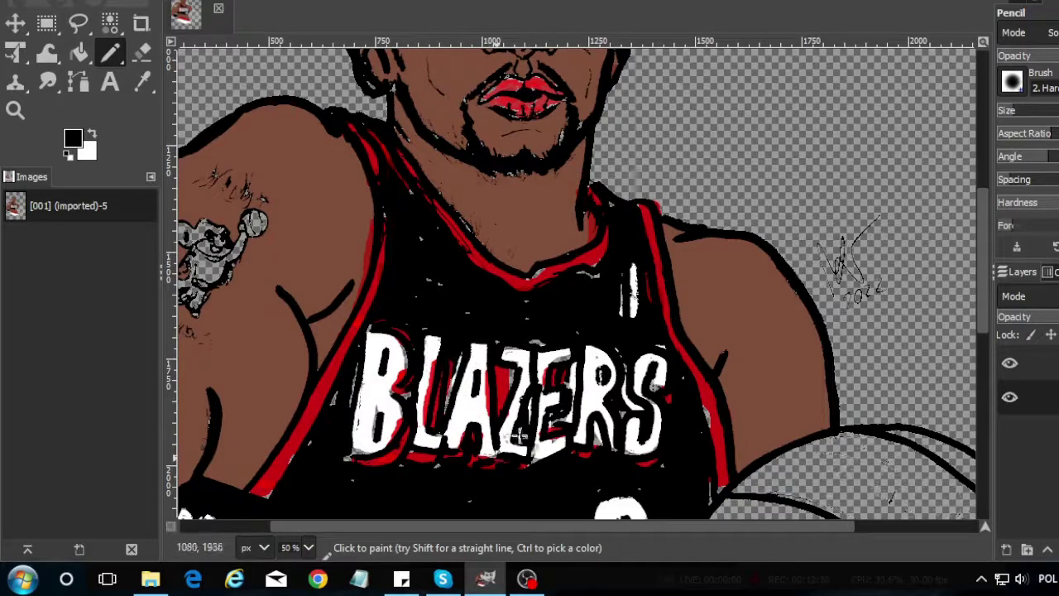
scroll(801, 451, down, 5)
scroll(664, 375, down, 1)
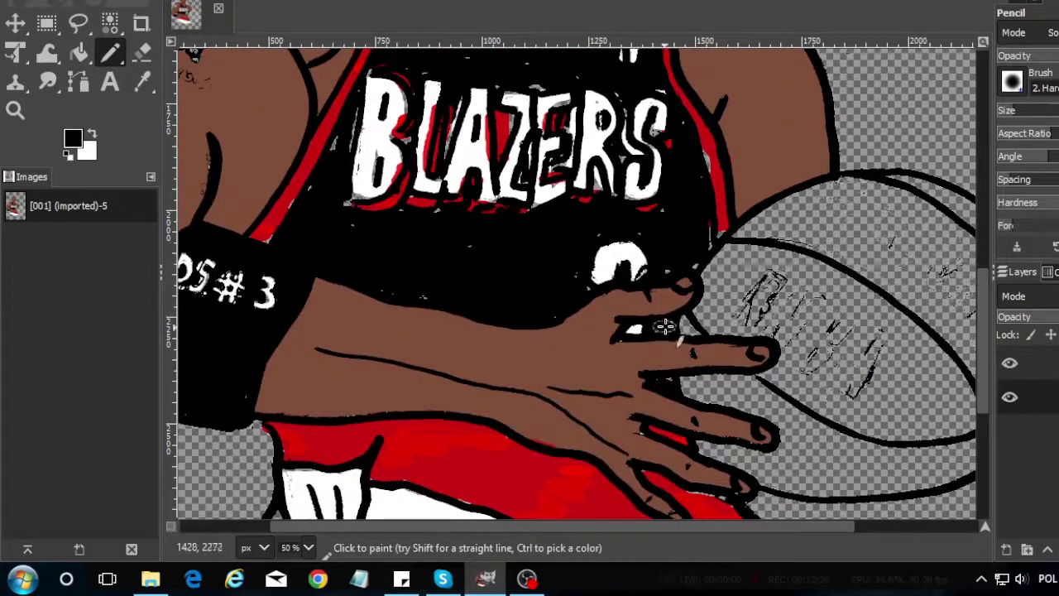
drag(600, 526, 724, 526)
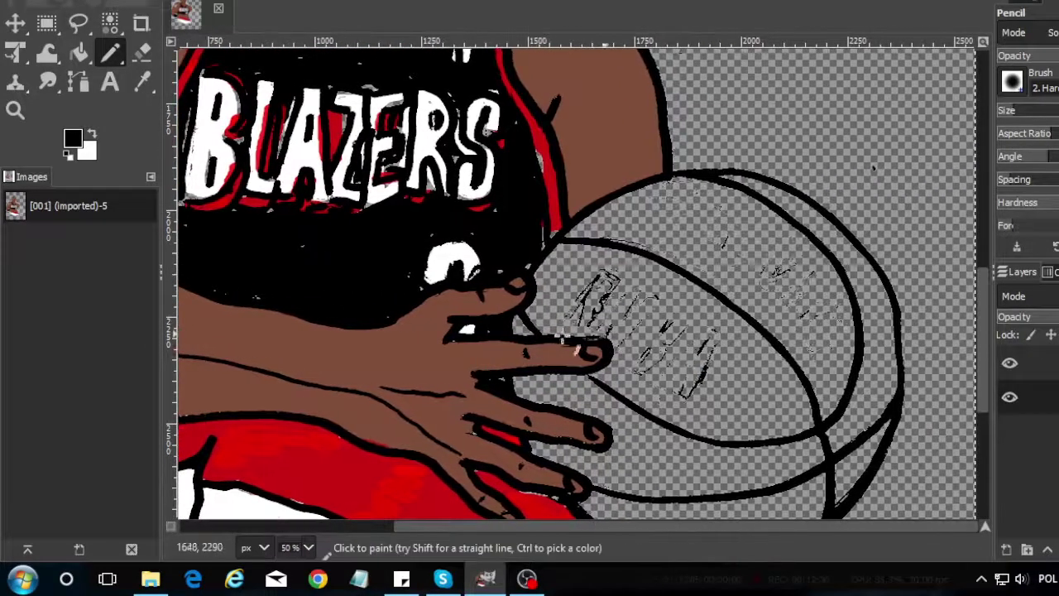
Set the foreground colour to an orange-red shade for the ball.
click(73, 138)
click(265, 244)
click(226, 286)
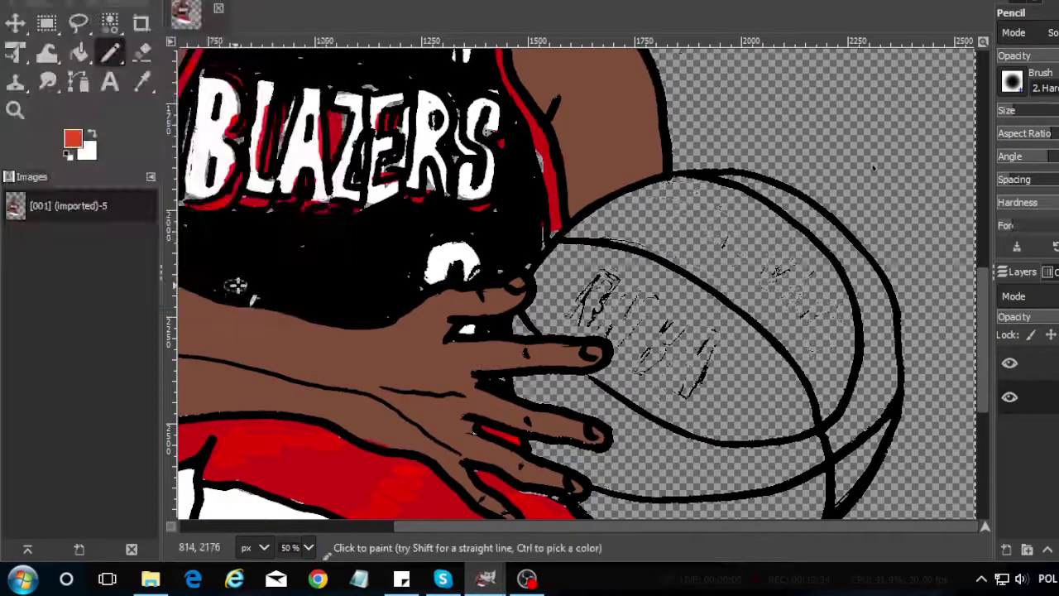
Bucket Fill the basketball's lower, upper and outer segments orange.
click(80, 53)
scroll(634, 421, down, 3)
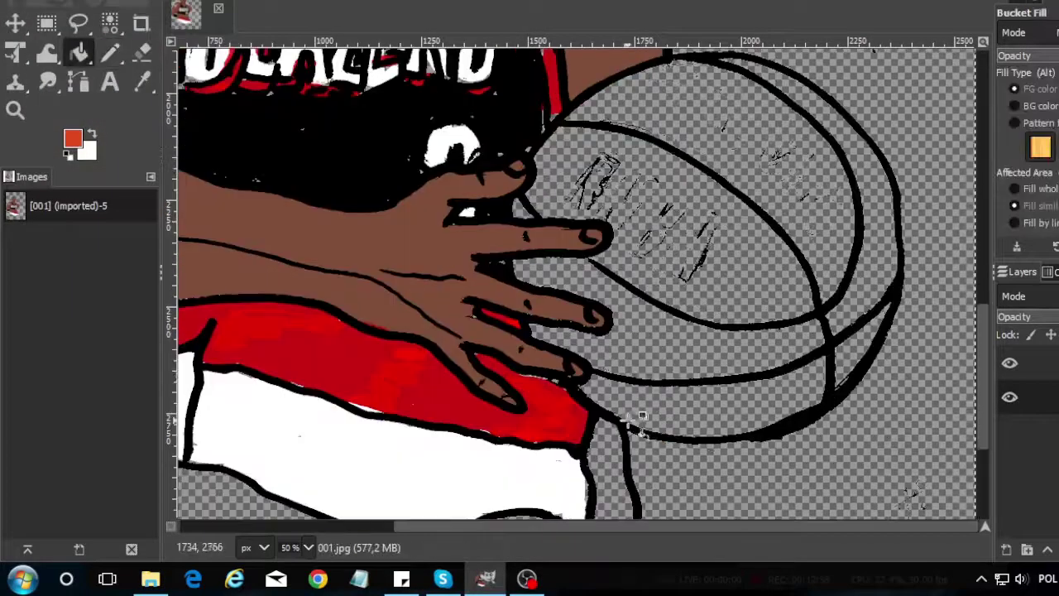
click(659, 349)
click(569, 289)
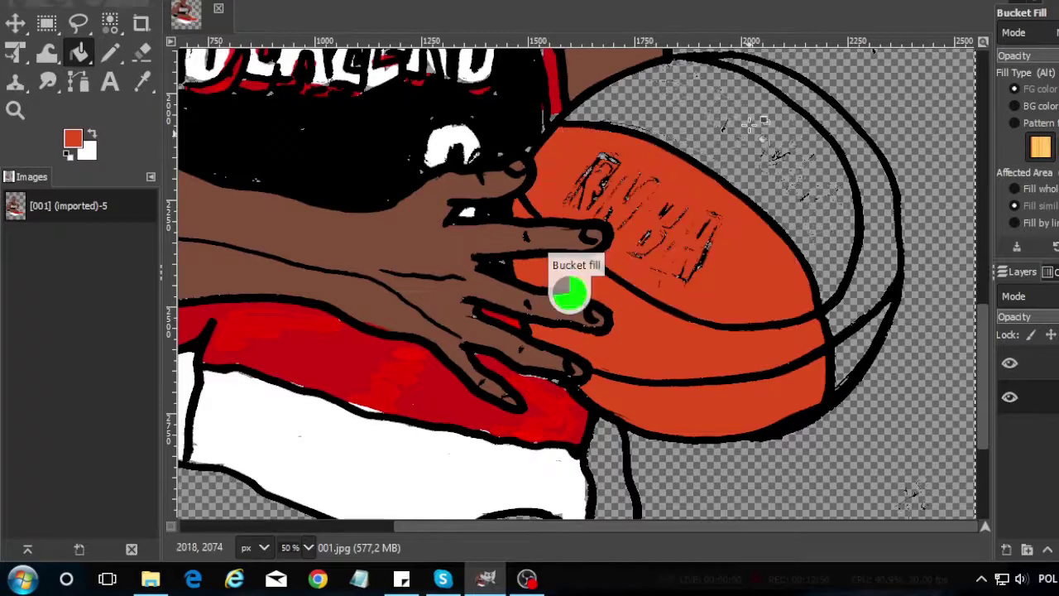
click(875, 237)
scroll(461, 450, left, 3)
scroll(455, 397, down, 5)
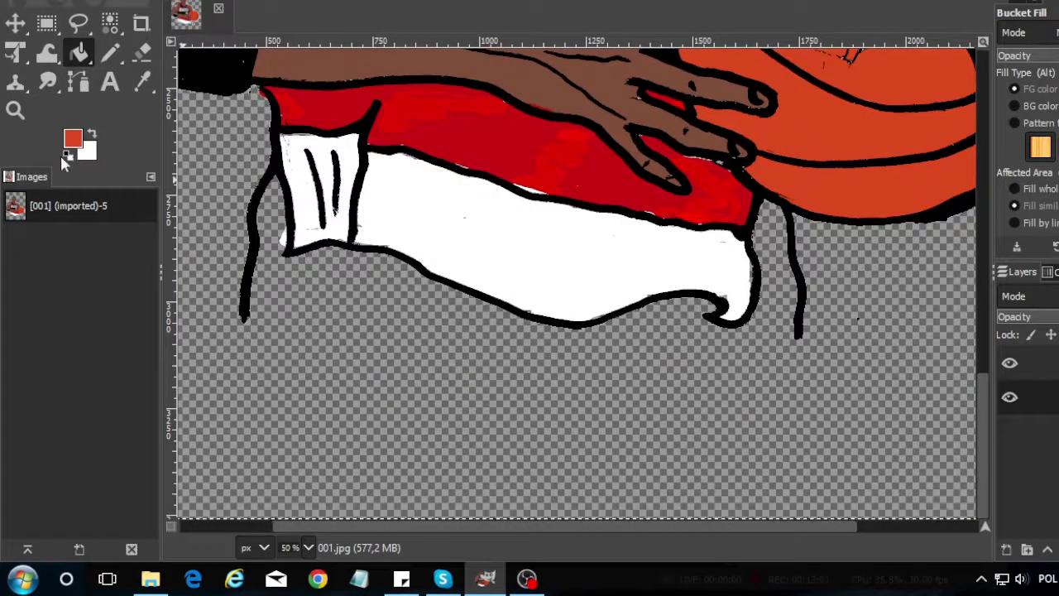
Reset colours to black and white, then paint a black band beneath the shorts.
click(92, 135)
click(68, 157)
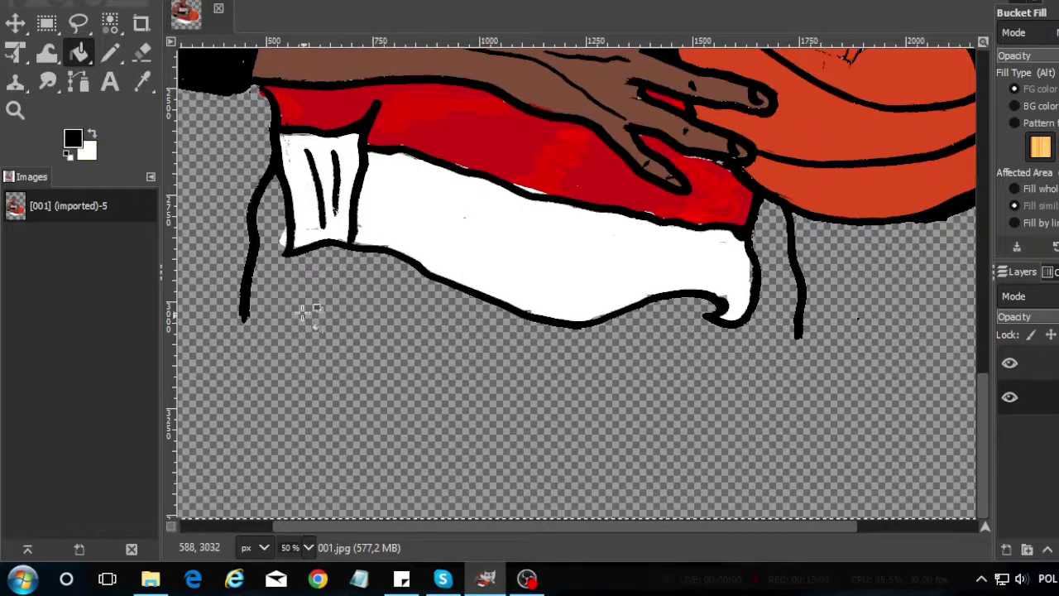
key(n)
mouse_move(273, 224)
mouse_down()
mouse_move(274, 179)
mouse_move(256, 279)
mouse_move(321, 263)
mouse_move(414, 277)
mouse_move(378, 293)
mouse_move(513, 319)
mouse_move(515, 342)
mouse_move(671, 320)
mouse_move(629, 364)
mouse_move(780, 348)
mouse_move(745, 373)
mouse_up()
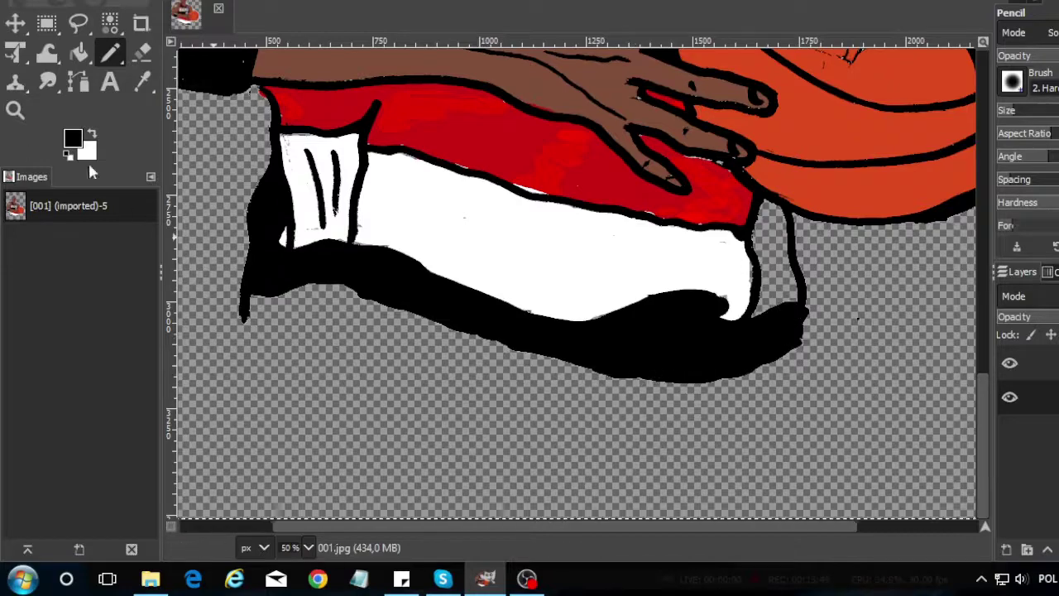
key(x)
drag(778, 306, 773, 207)
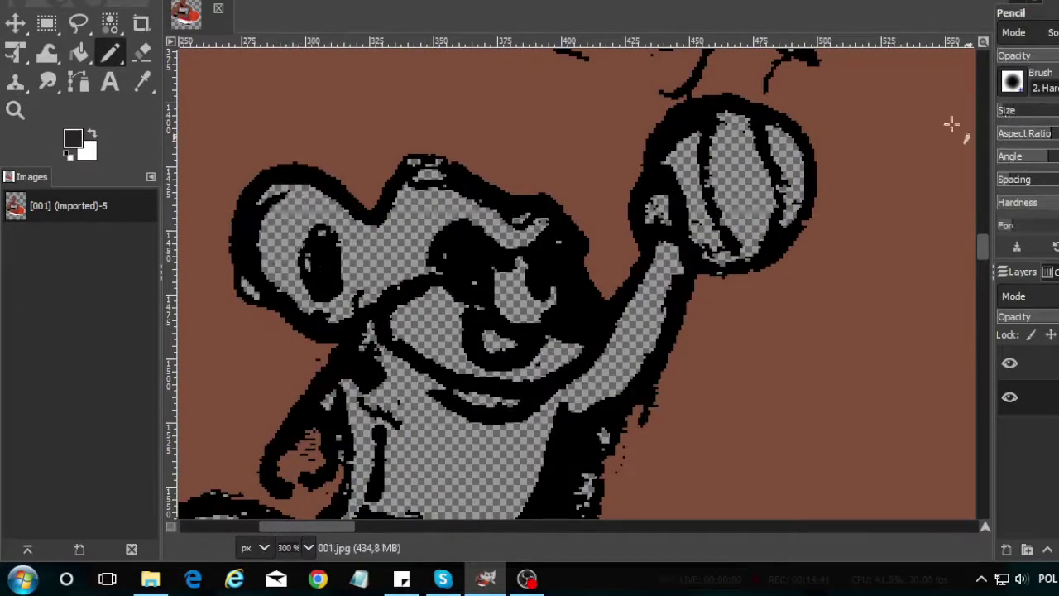
Shade the tattoo figure's ear and eye dark grey and paint its tongue red.
mouse_move(267, 212)
mouse_down()
mouse_move(286, 225)
mouse_move(279, 243)
mouse_move(354, 296)
mouse_move(411, 265)
mouse_move(385, 232)
mouse_move(439, 207)
mouse_move(529, 232)
mouse_move(398, 253)
mouse_up()
scroll(425, 347, down, 3)
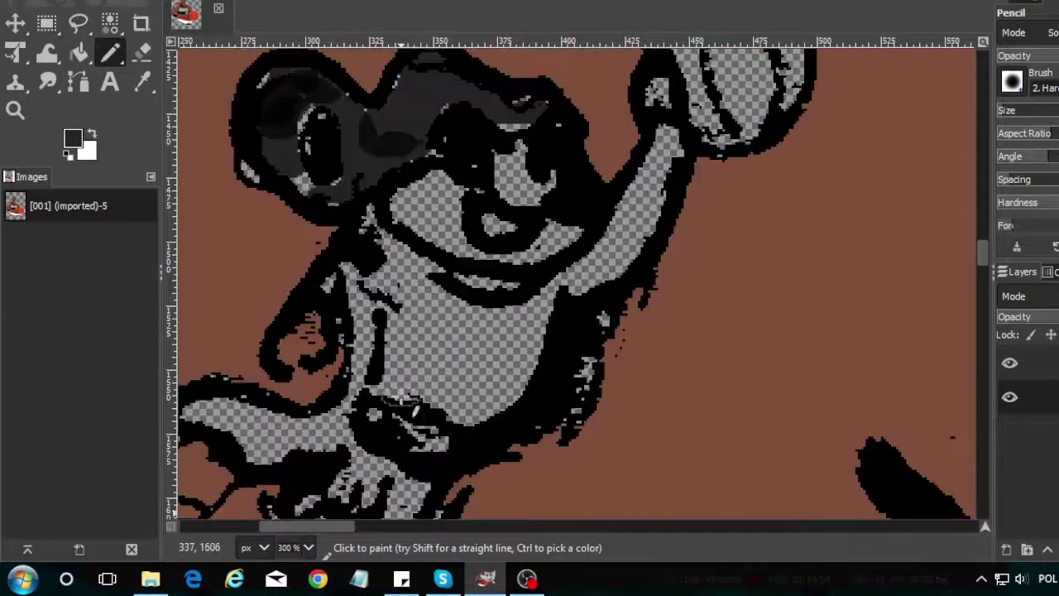
scroll(428, 382, down, 3)
click(72, 139)
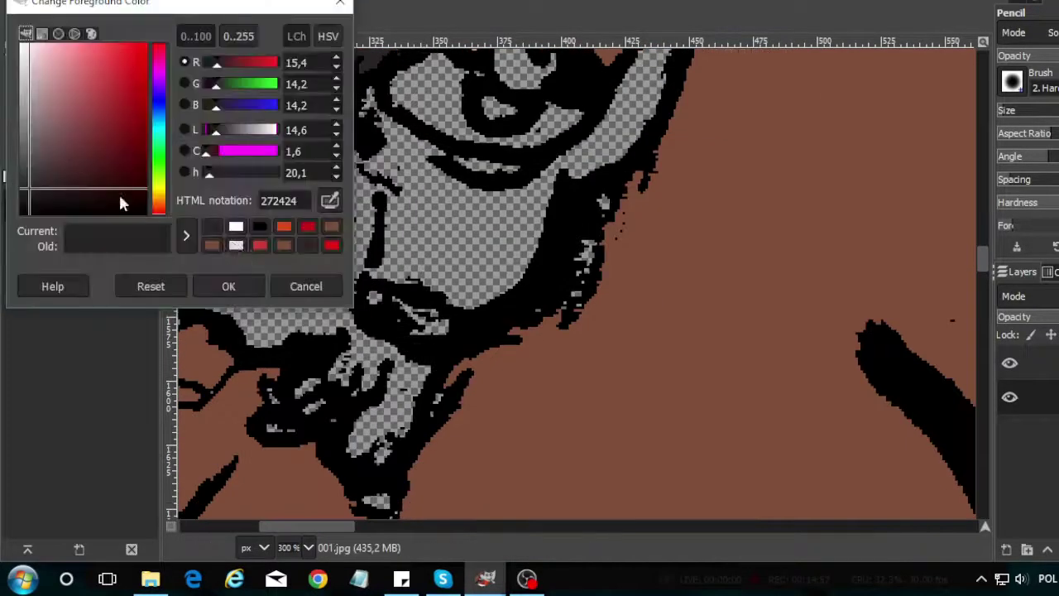
click(307, 227)
key(Return)
drag(339, 523, 316, 523)
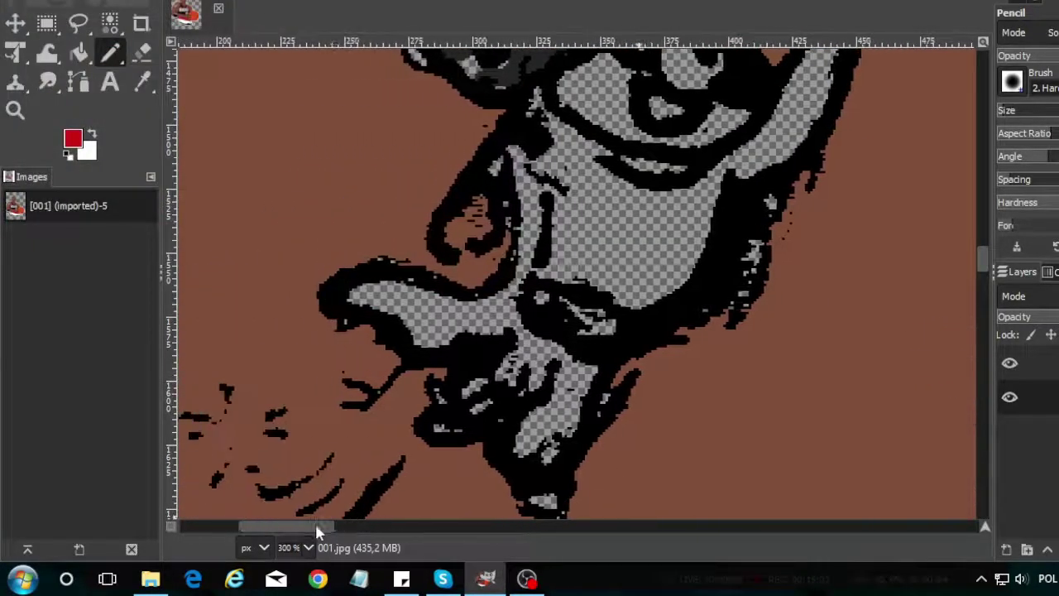
mouse_move(364, 314)
mouse_down()
mouse_move(437, 333)
mouse_move(432, 306)
mouse_up()
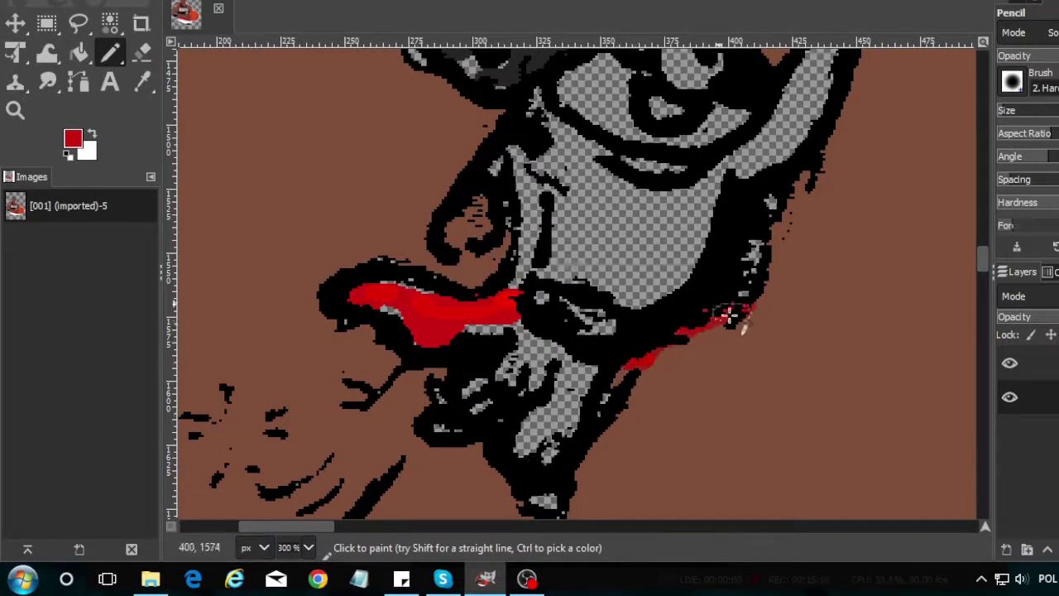
drag(729, 316, 617, 340)
scroll(553, 409, up, 3)
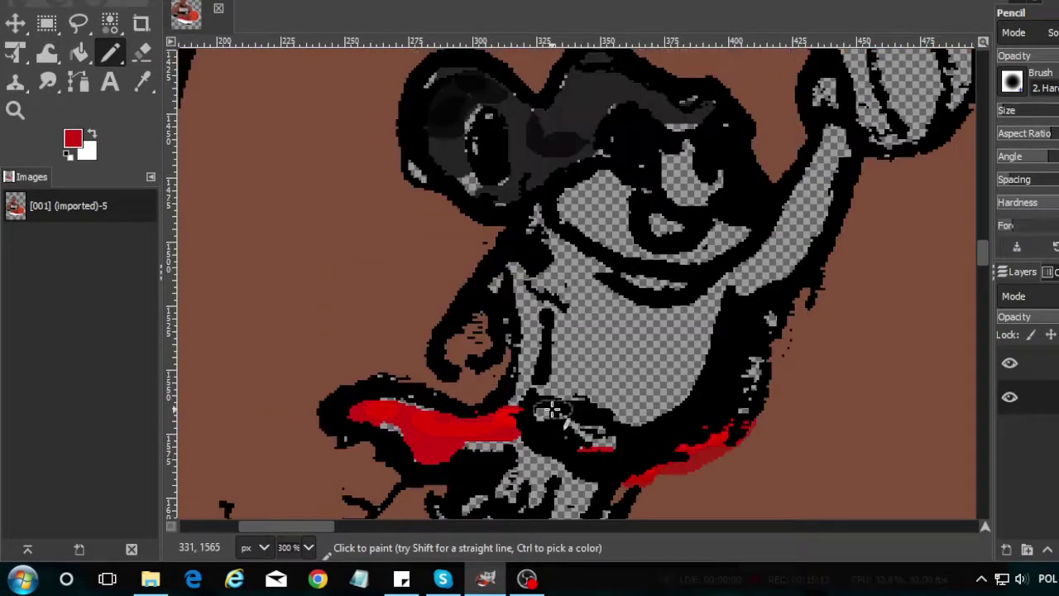
Paint a black patch on the tattoo figure's nose.
click(72, 139)
click(203, 224)
click(226, 284)
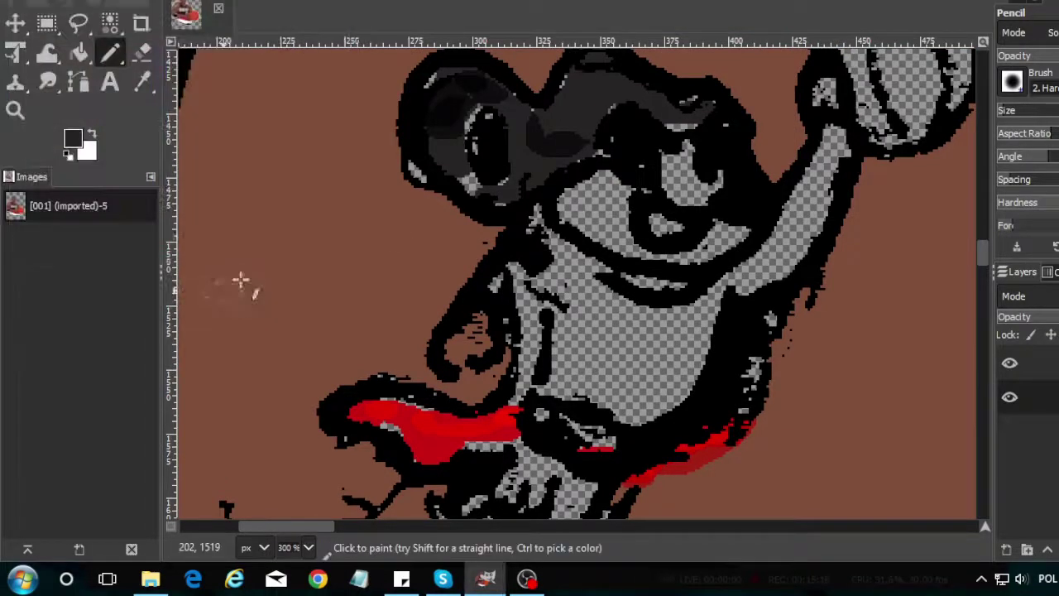
click(667, 230)
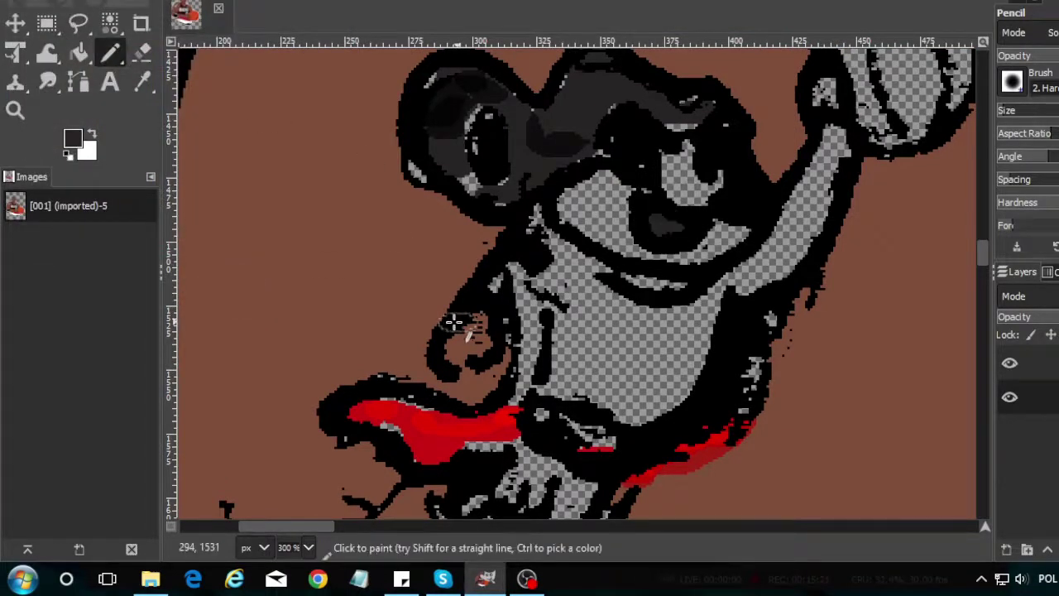
Bucket Fill the figure's transparent face, eye, chin and ear gaps brown.
ctrl+click(421, 288)
key(shift+b)
click(626, 337)
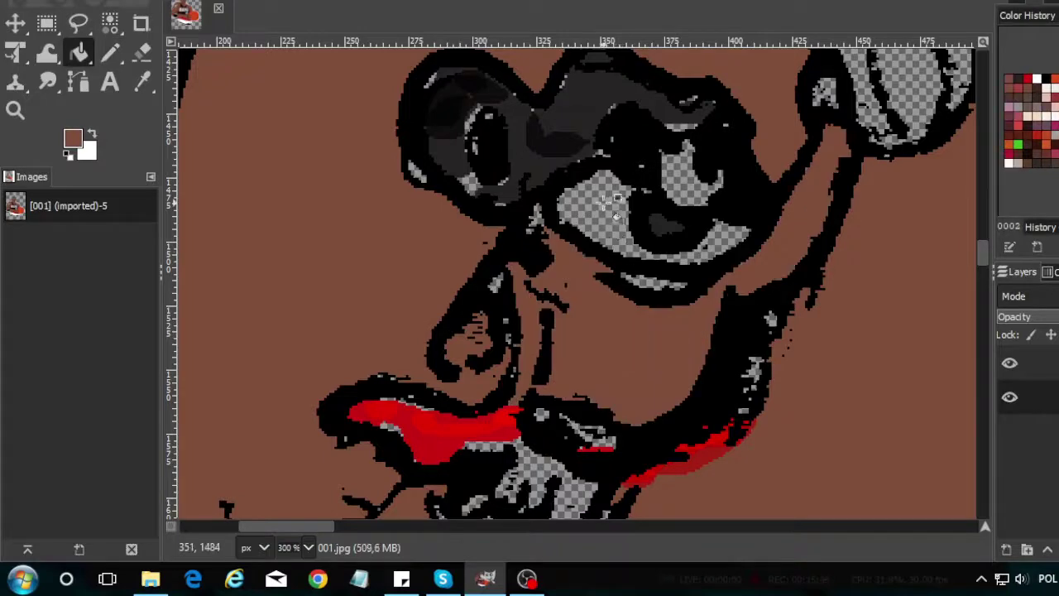
click(610, 211)
click(667, 201)
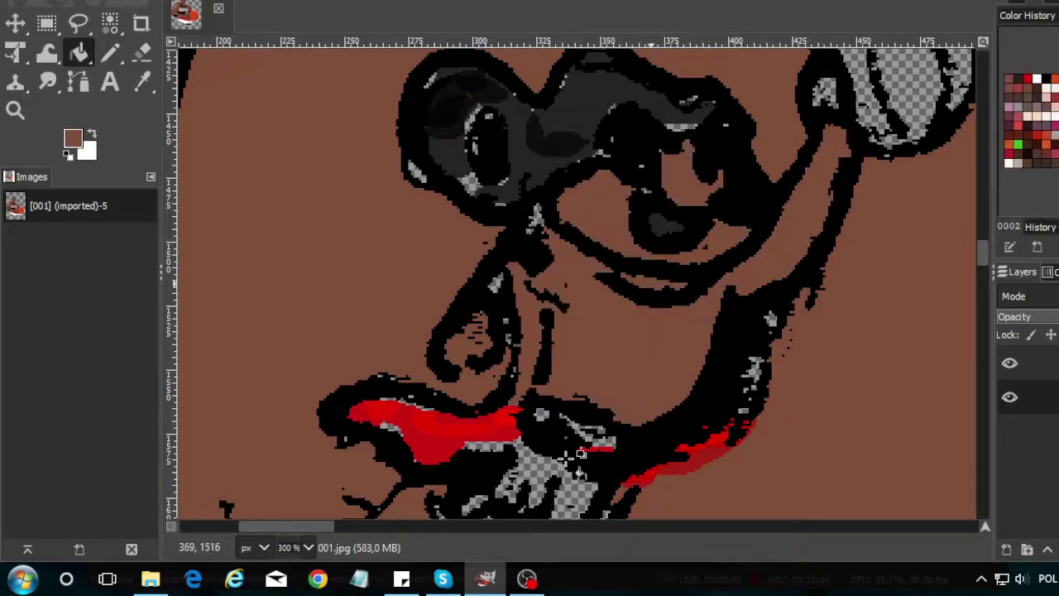
scroll(542, 455, down, 3)
click(560, 406)
scroll(816, 249, up, 3)
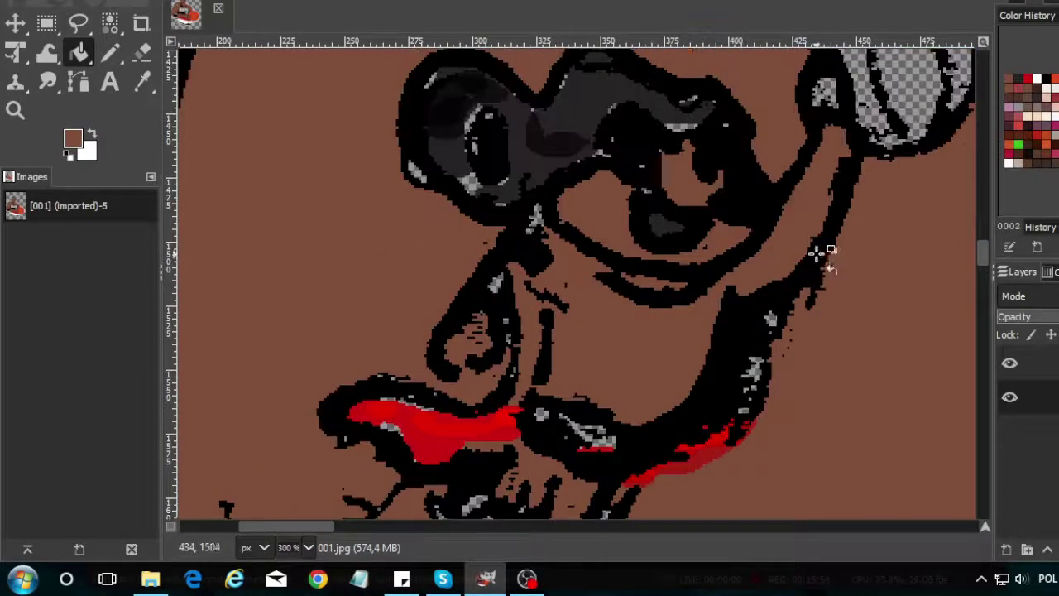
scroll(860, 216, up, 2)
click(860, 217)
click(840, 212)
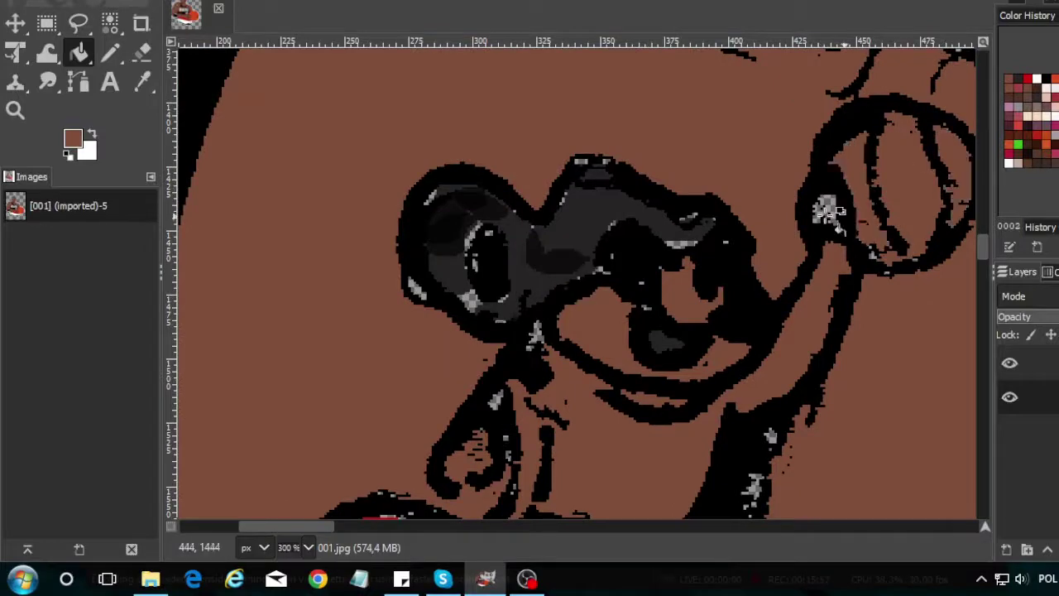
click(15, 110)
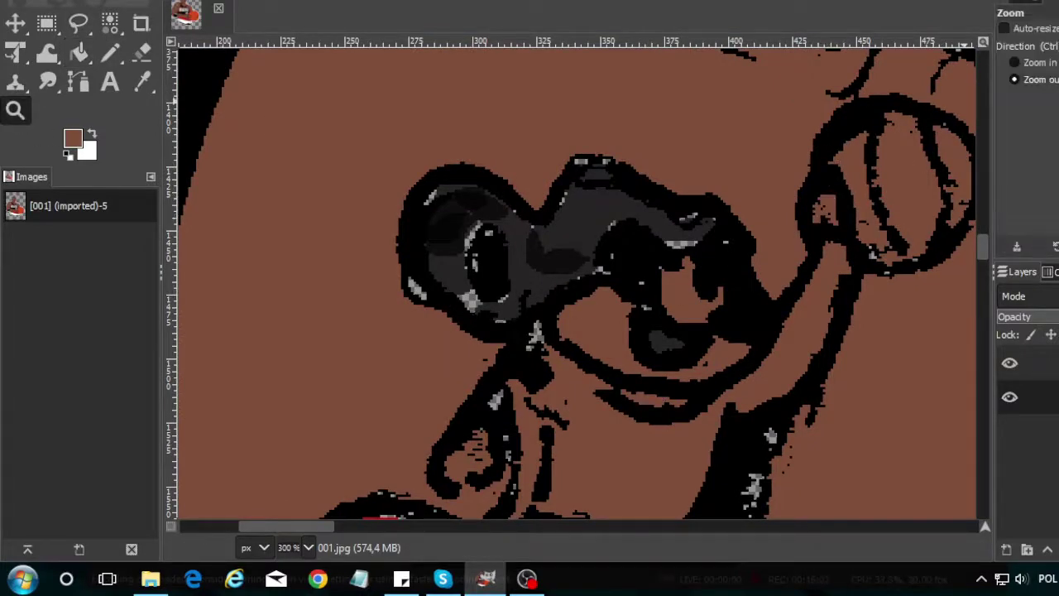
scroll(709, 177, down, 3)
scroll(709, 177, down, 3)
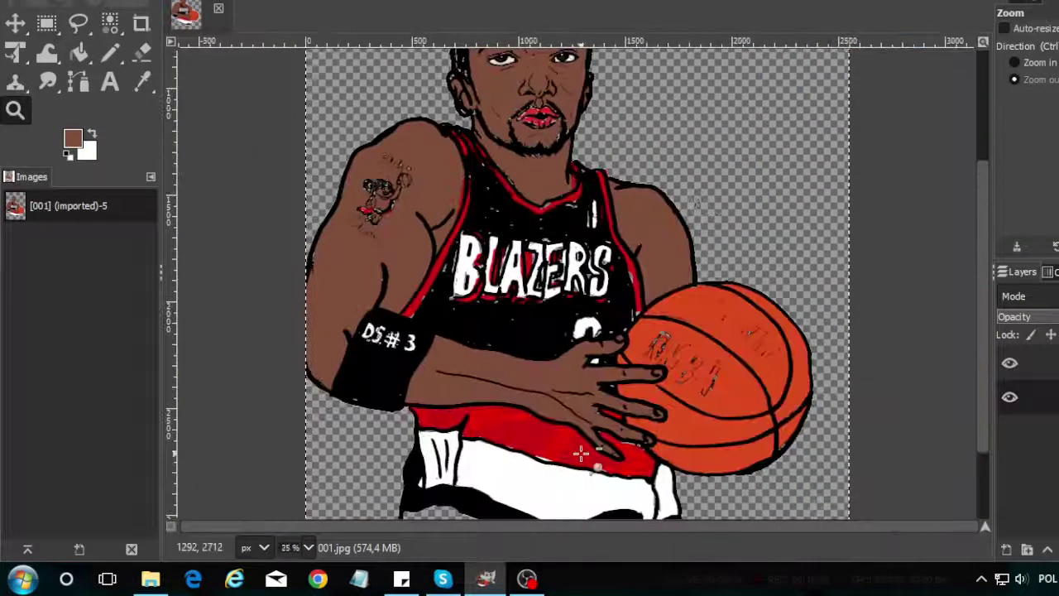
Apply Flatten Image from the layer menu to put the coloured player on white.
scroll(956, 372, up, 3)
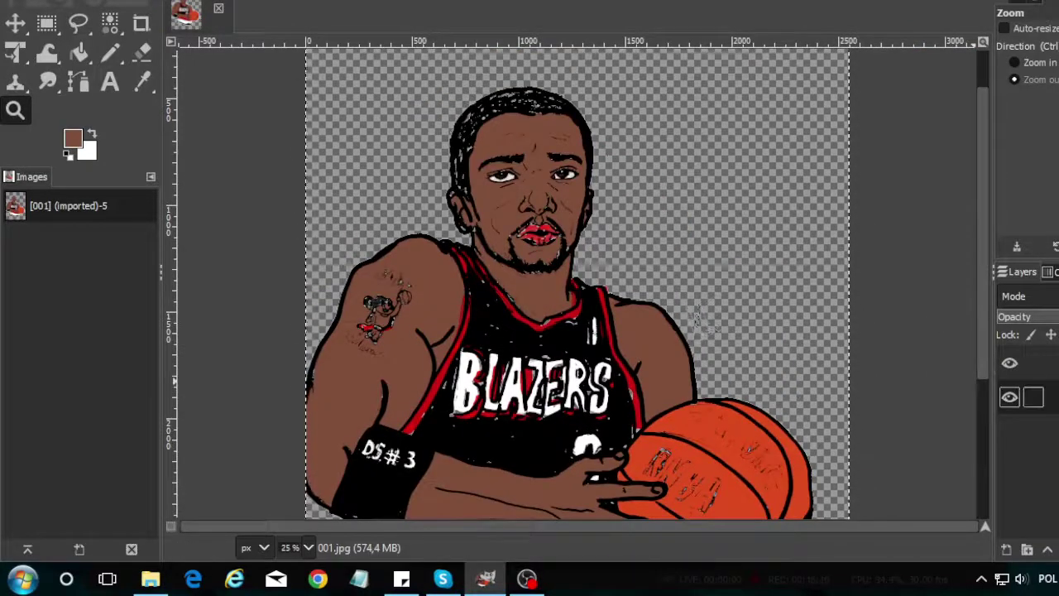
right_click(1026, 397)
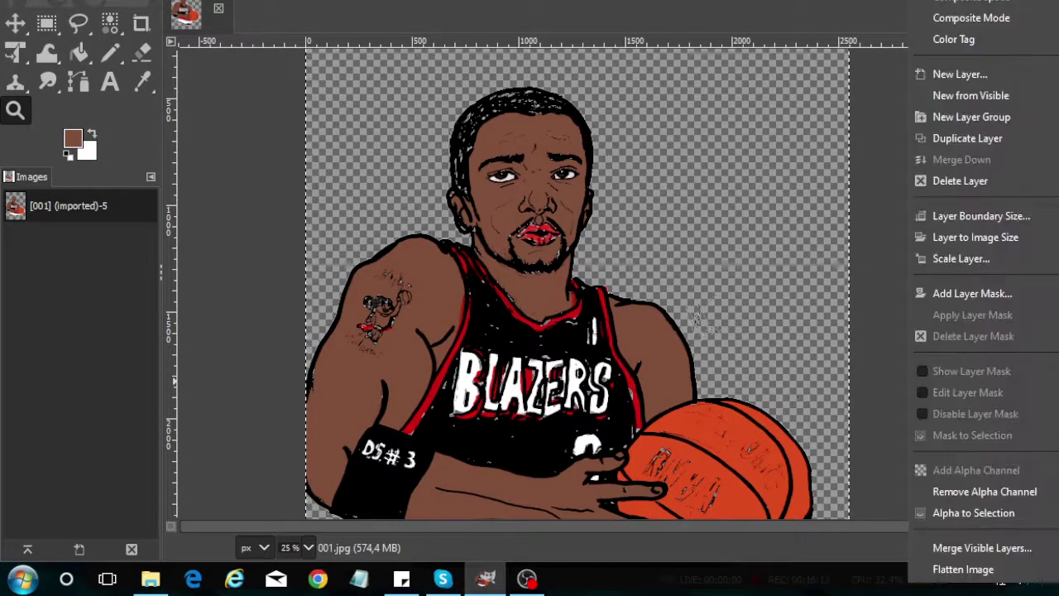
click(960, 568)
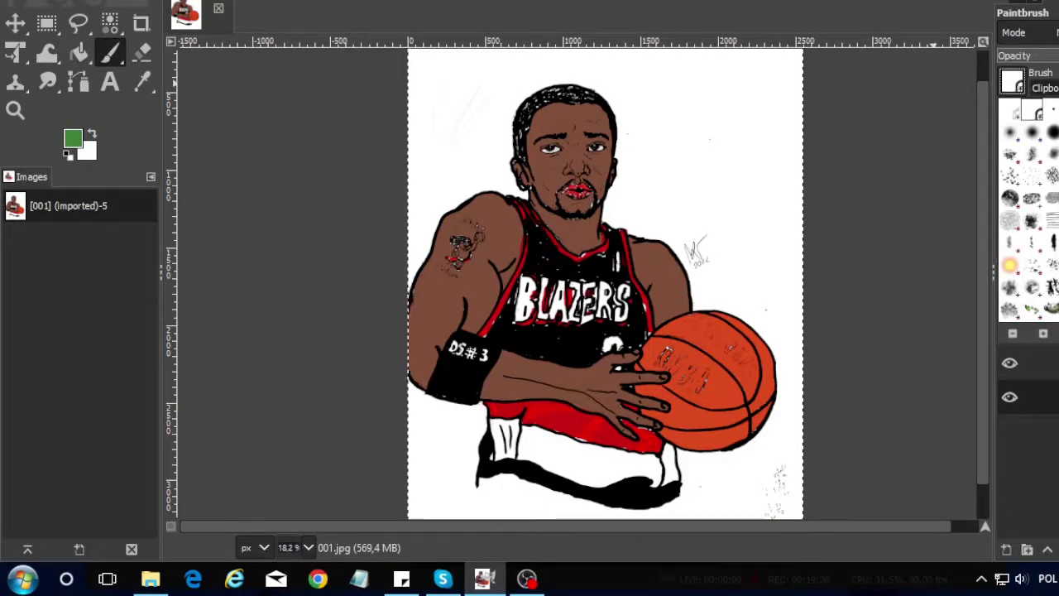
Scribble soft green zigzag strokes across the upper-right and upper-left background.
drag(718, 86, 788, 197)
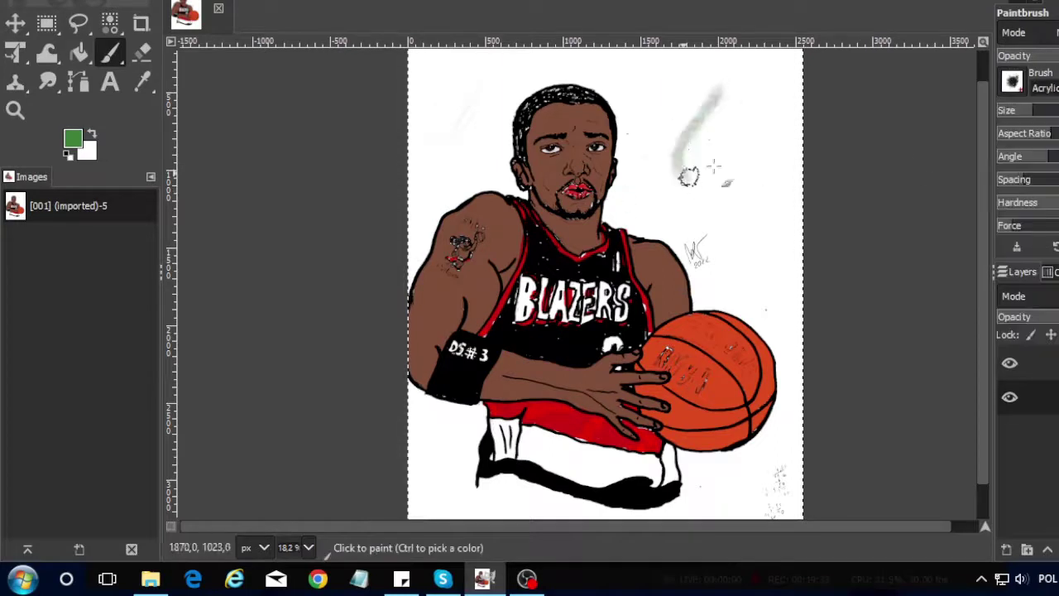
drag(476, 68, 457, 160)
drag(786, 187, 753, 298)
drag(726, 122, 653, 223)
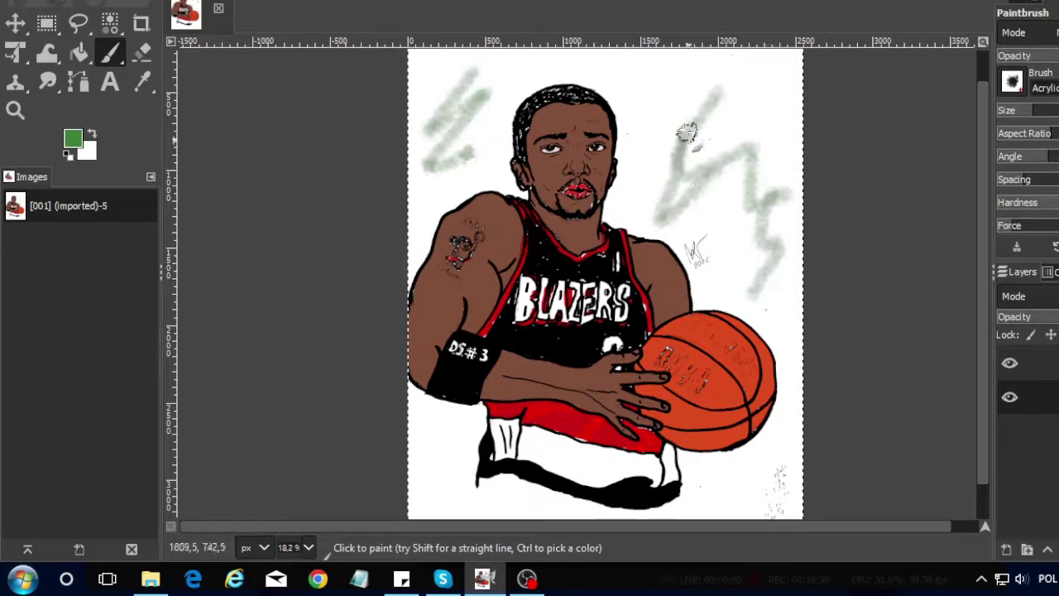
drag(705, 89, 662, 162)
Add green scribbles to the lower background, then more across the top and left side.
scroll(761, 486, down, 1)
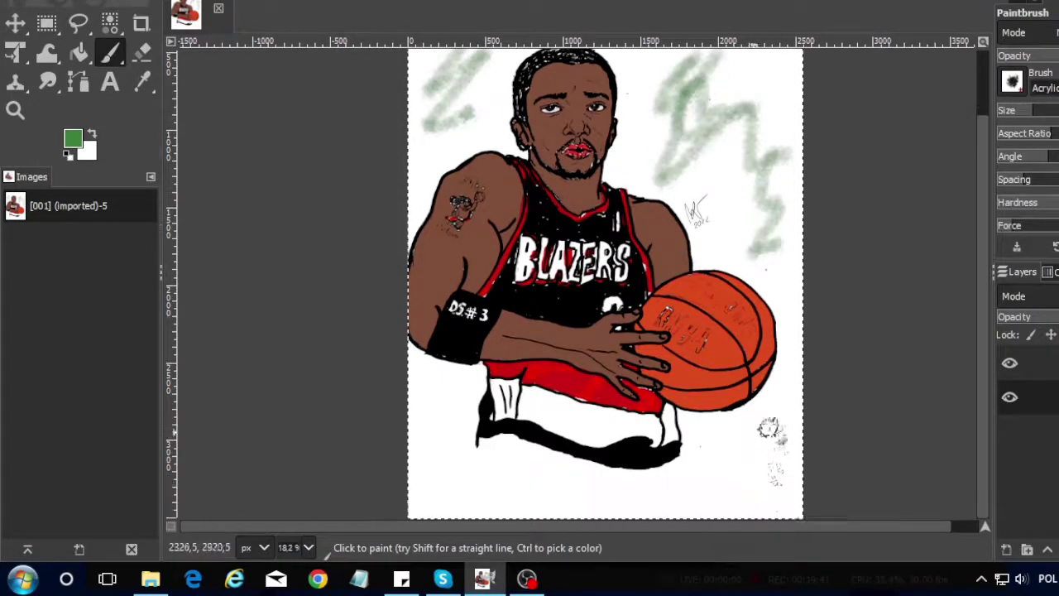
drag(778, 410, 725, 472)
drag(753, 431, 786, 496)
drag(451, 438, 426, 368)
scroll(426, 369, up, 2)
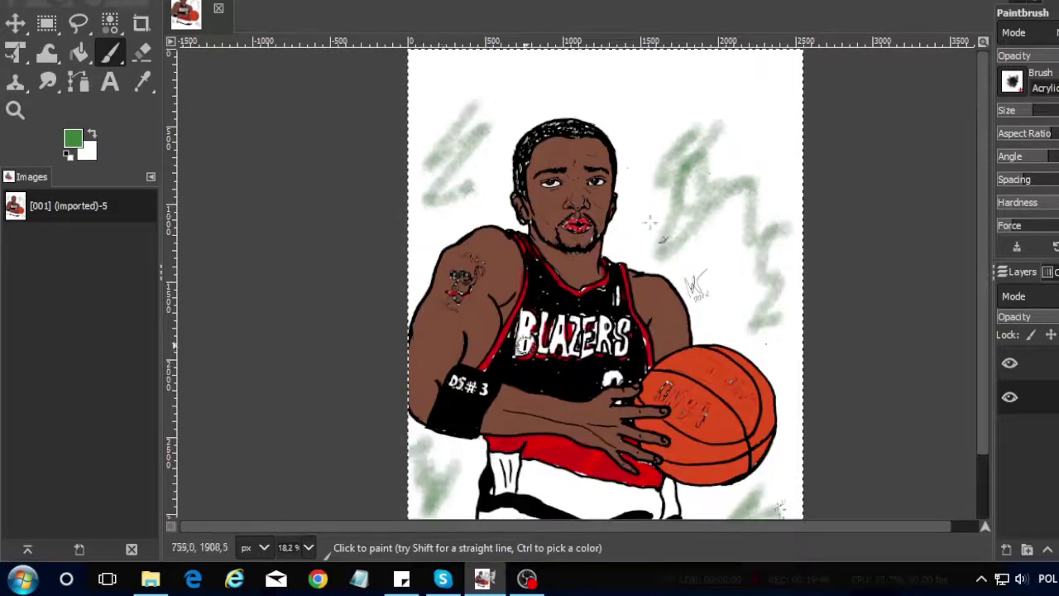
mouse_move(766, 116)
mouse_down()
mouse_move(709, 142)
mouse_move(662, 91)
mouse_up()
drag(485, 66, 462, 131)
mouse_move(418, 186)
mouse_down()
mouse_move(439, 248)
mouse_move(496, 91)
mouse_move(718, 112)
mouse_up()
mouse_move(761, 291)
mouse_down()
mouse_move(671, 165)
mouse_move(503, 76)
mouse_up()
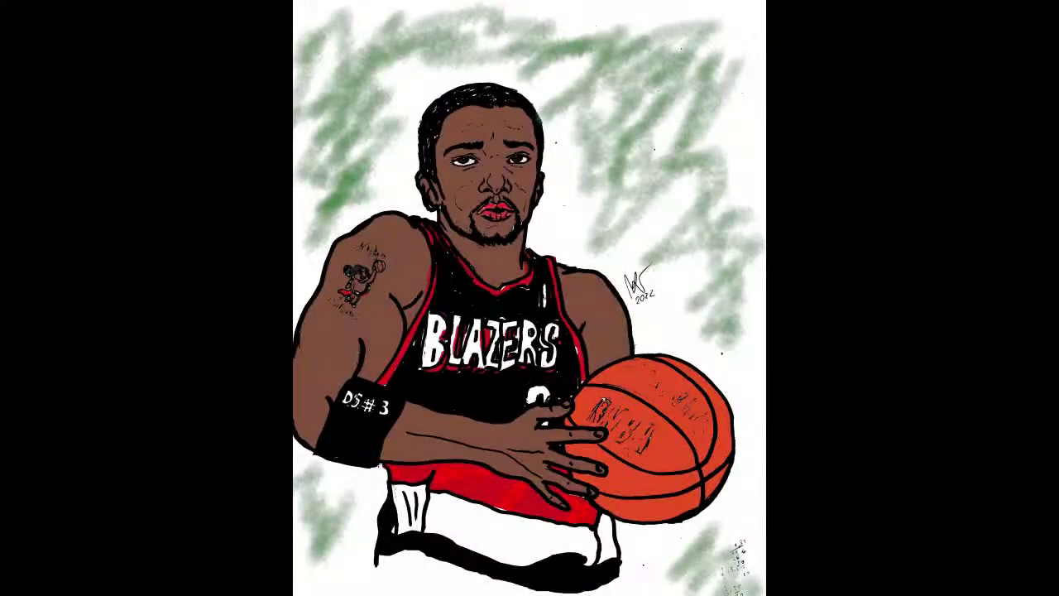